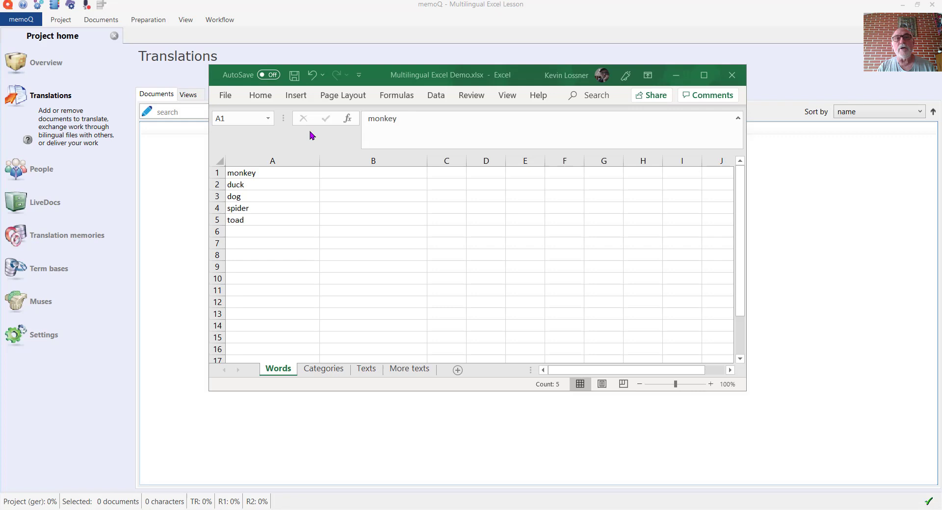
Examine columns A and B of the Words sheet by selecting each of them in turn
{"action": "left_click", "coordinate": [278, 157]}
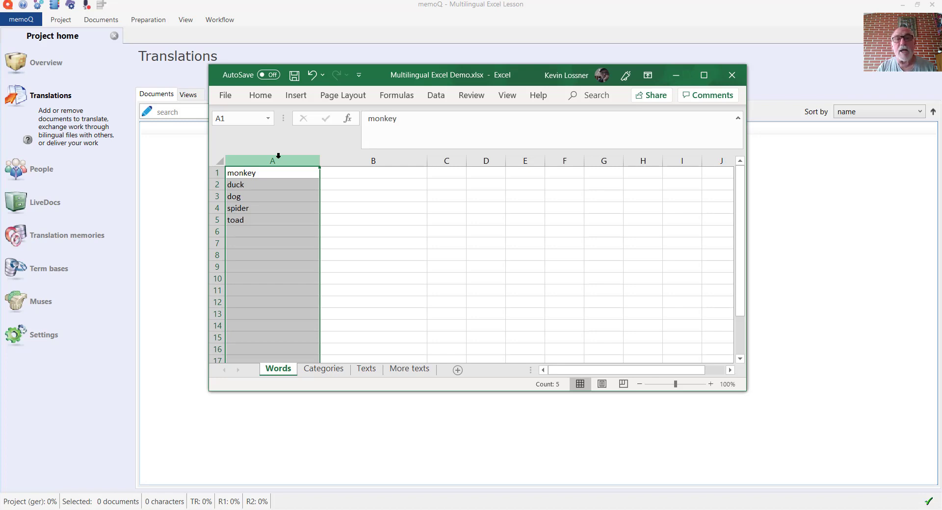
{"action": "left_click_drag", "start_coordinate": [299, 157], "coordinate": [337, 162]}
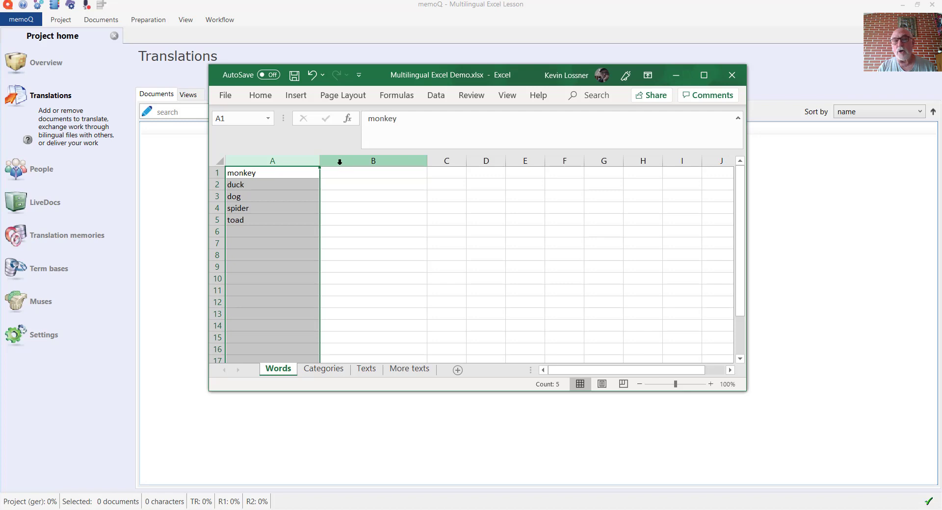
{"action": "left_click", "coordinate": [339, 162]}
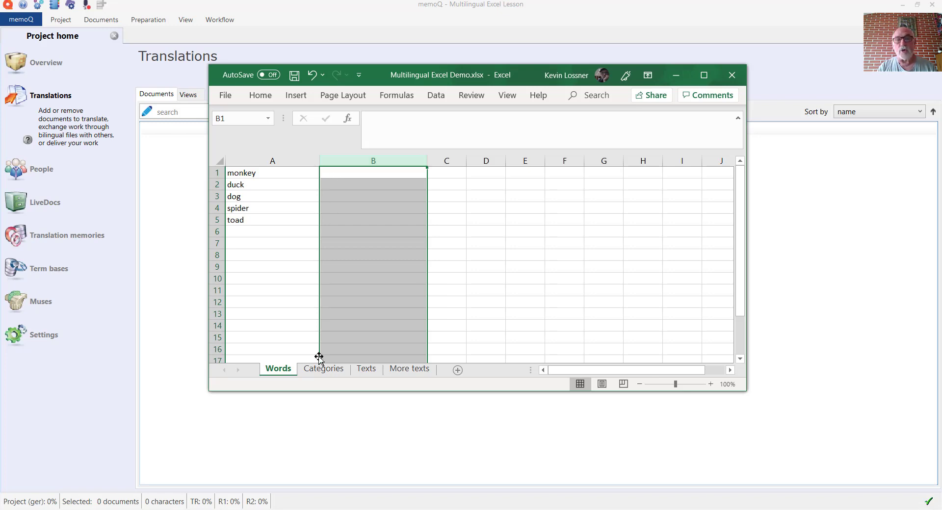
Filter the Language column on the Categories sheet to show only the DE rows
{"action": "left_click", "coordinate": [320, 372]}
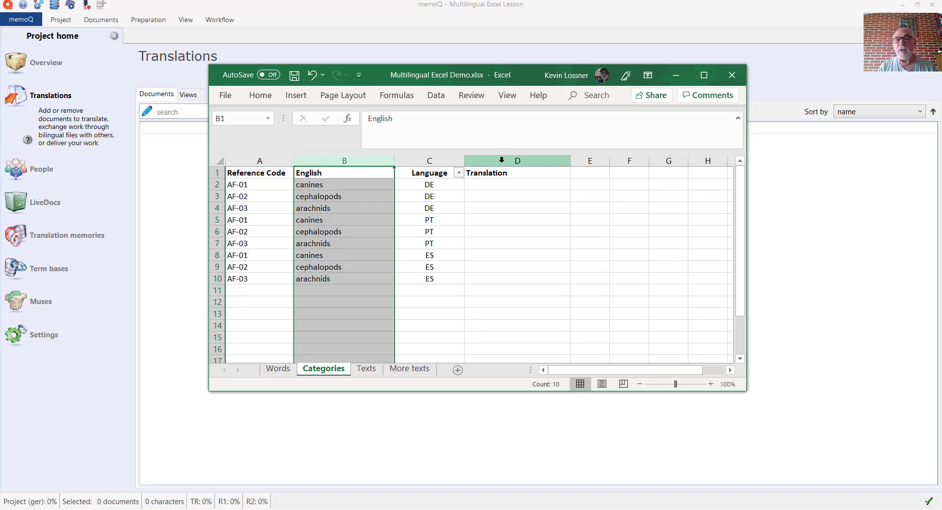
{"action": "left_click", "coordinate": [460, 176]}
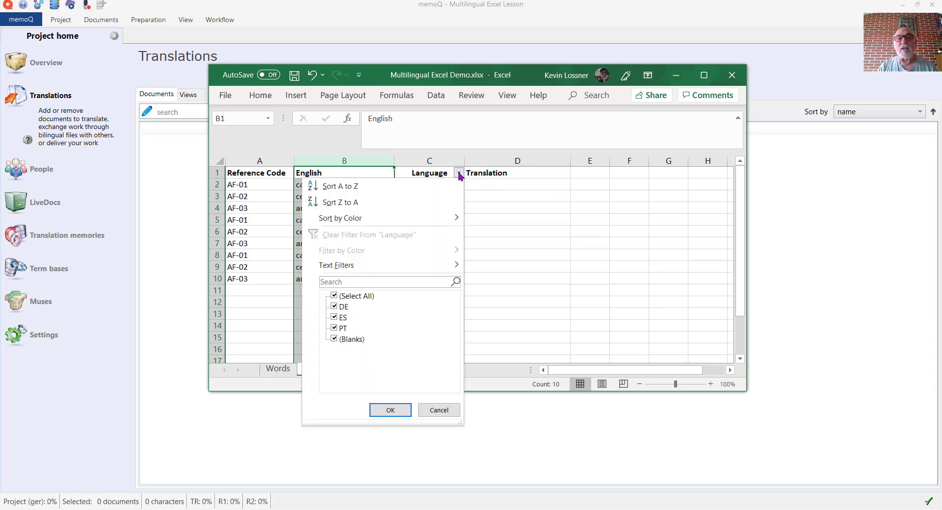
{"action": "left_click", "coordinate": [334, 296]}
{"action": "left_click", "coordinate": [334, 306]}
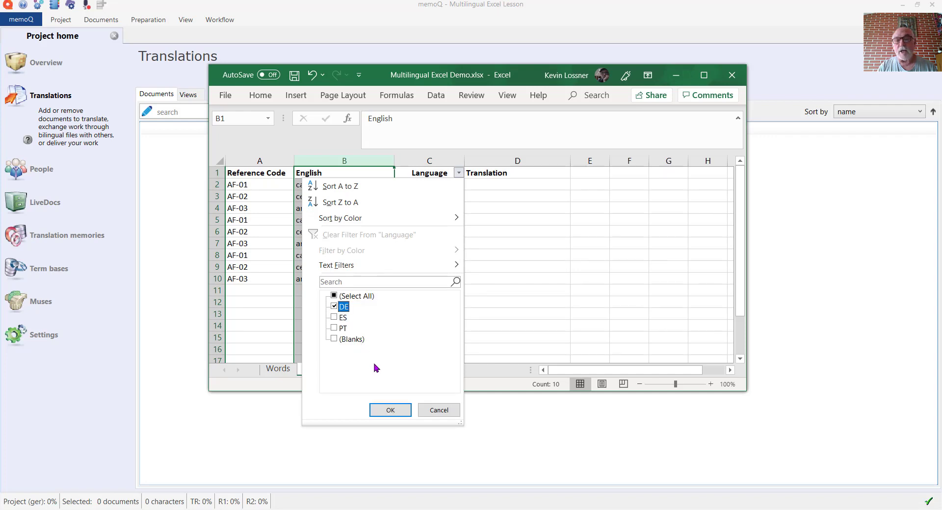
{"action": "left_click", "coordinate": [388, 409]}
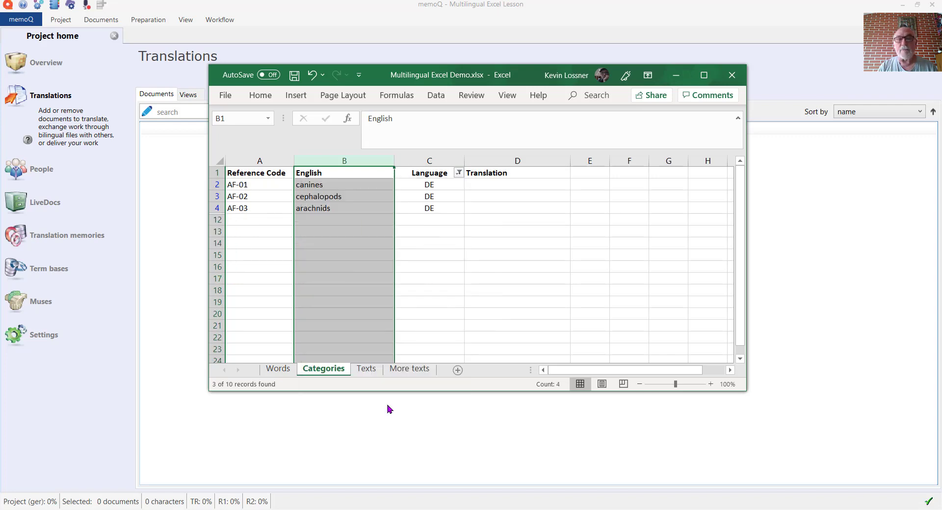
Examine the language columns on the Texts sheet and the columns of the More texts sheet, and return to the Words sheet
{"action": "left_click", "coordinate": [367, 370]}
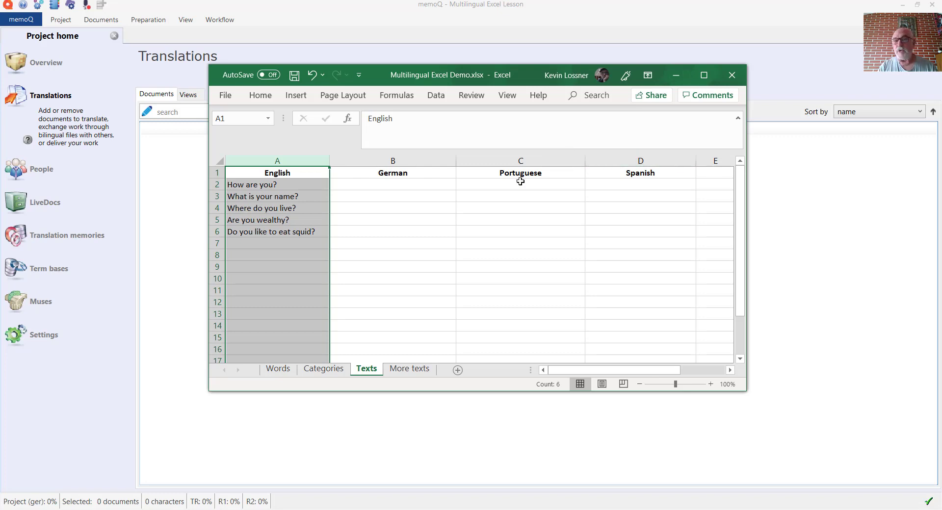
{"action": "left_click", "coordinate": [521, 182]}
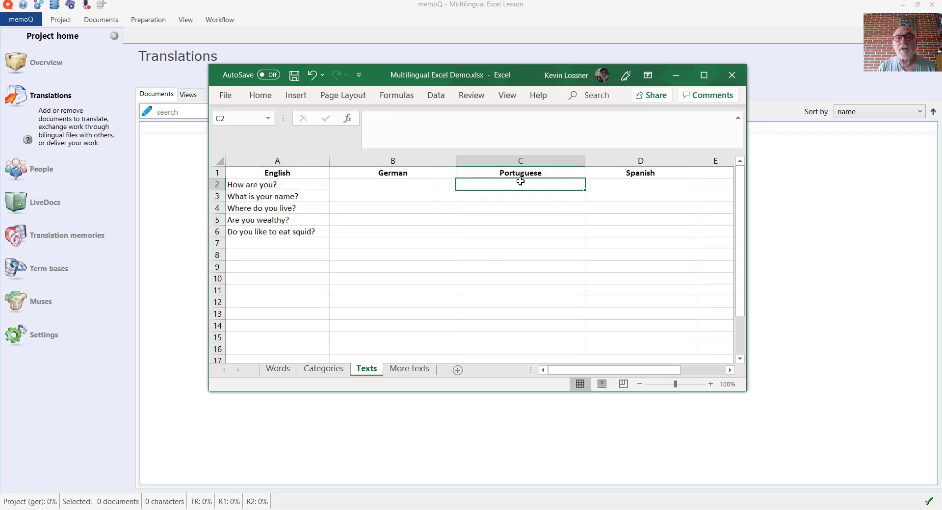
{"action": "left_click", "coordinate": [402, 159]}
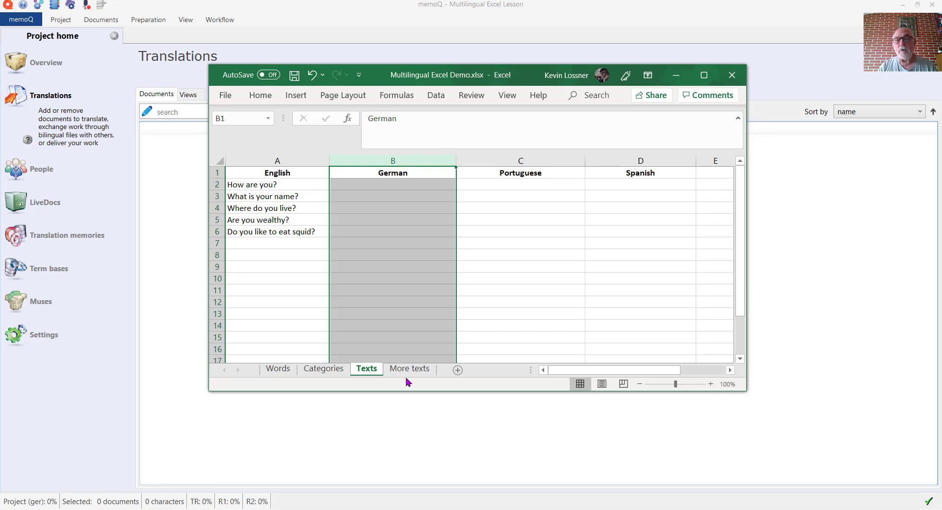
{"action": "left_click", "coordinate": [405, 369]}
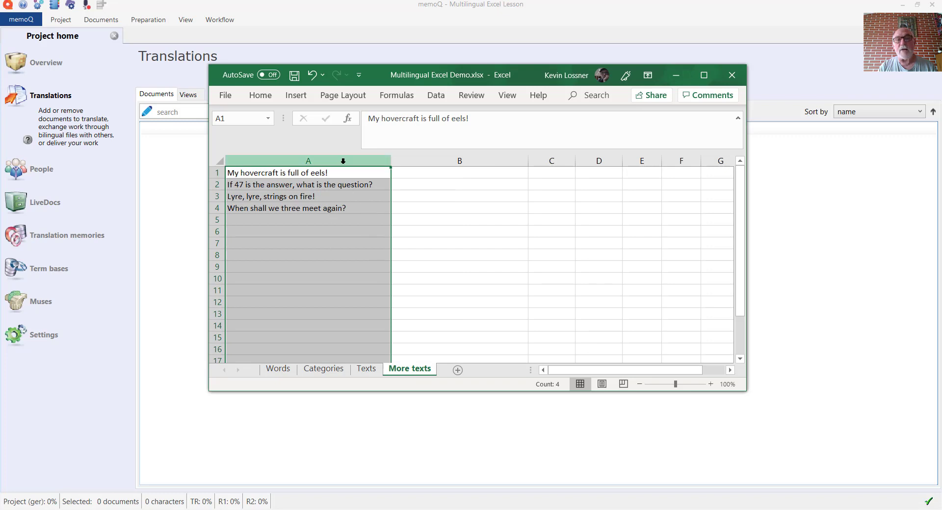
{"action": "left_click", "coordinate": [418, 161]}
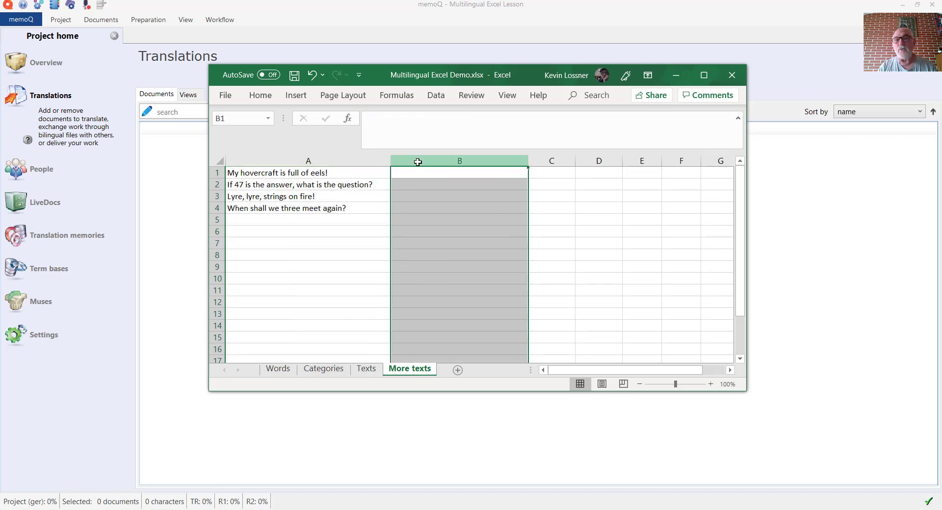
{"action": "left_click", "coordinate": [283, 371]}
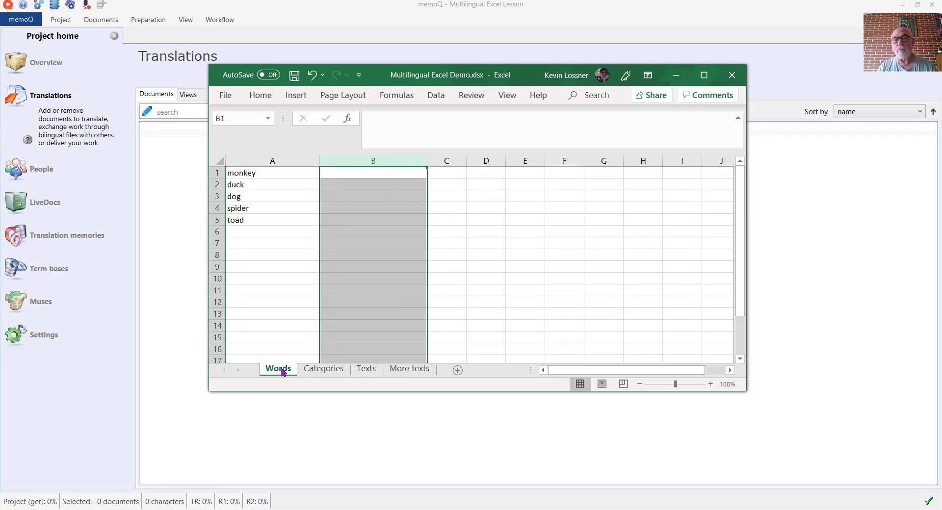
Switch to memoQ and try to import Multilingual Excel Demo.xlsx with options
{"action": "left_click", "coordinate": [157, 197]}
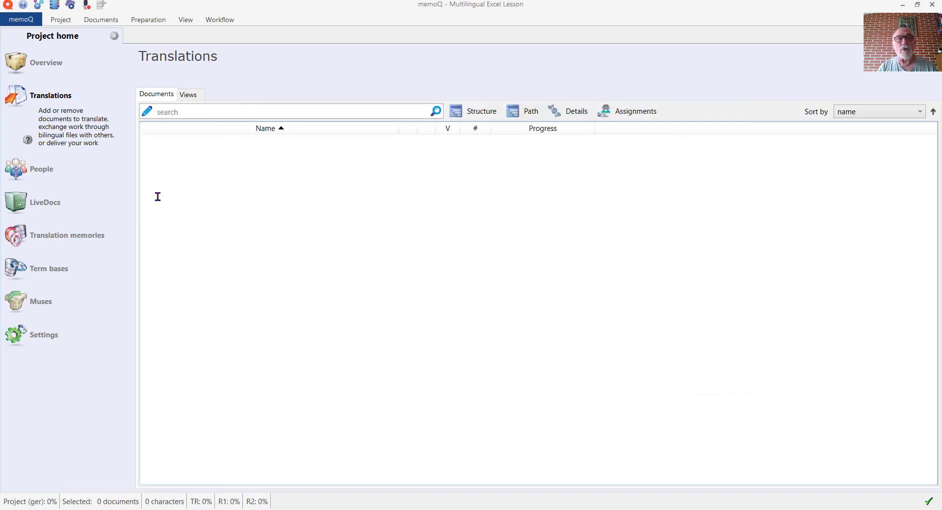
{"action": "left_click", "coordinate": [101, 20]}
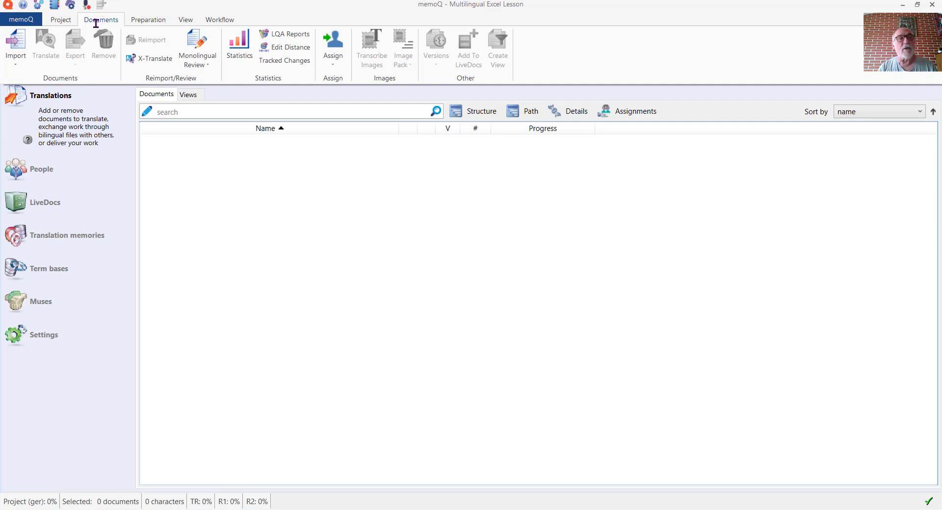
{"action": "left_click", "coordinate": [15, 64]}
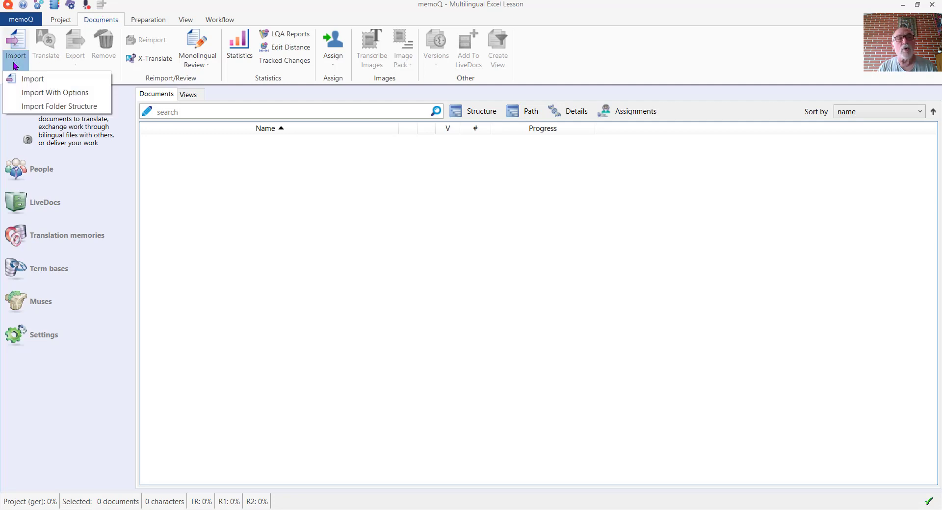
{"action": "left_click", "coordinate": [59, 93]}
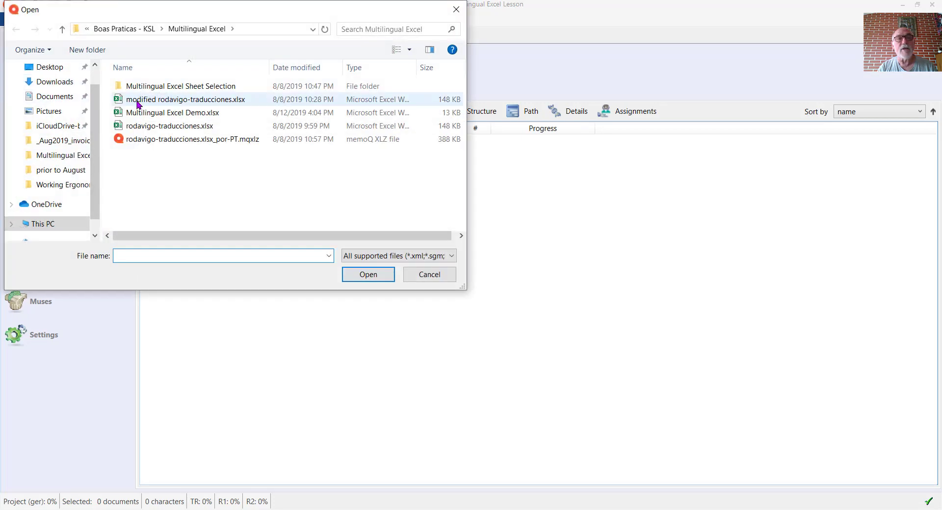
{"action": "left_click", "coordinate": [148, 113]}
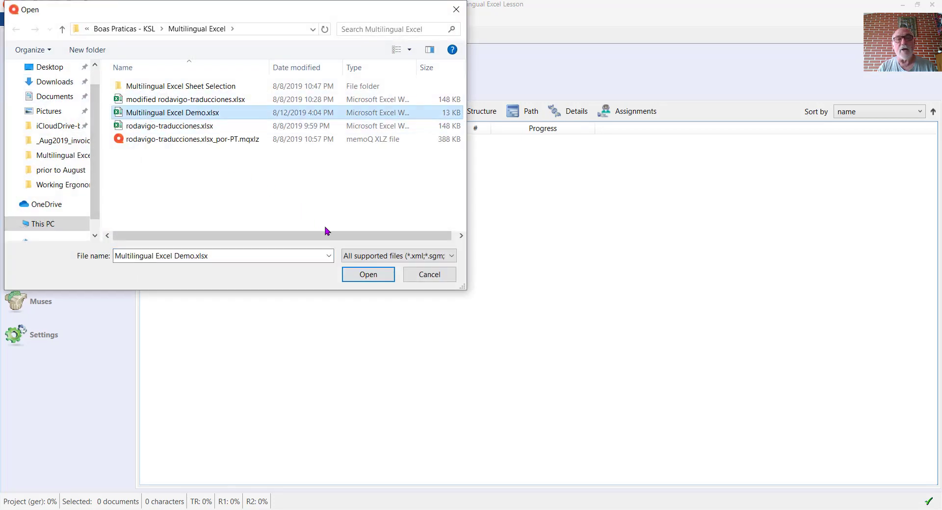
{"action": "left_click", "coordinate": [350, 275]}
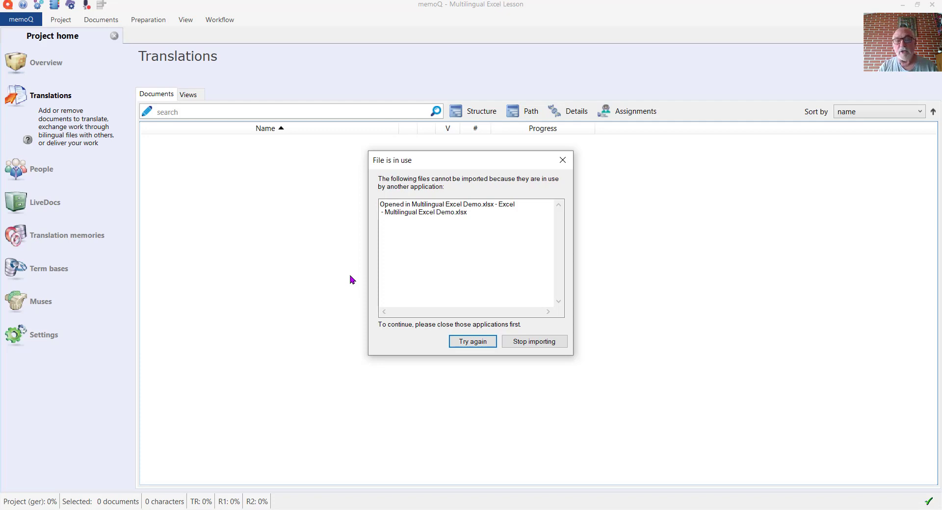
Switch to Excel and close Multilingual Excel Demo.xlsx, saving its changes
{"action": "key", "text": "alt+Tab"}
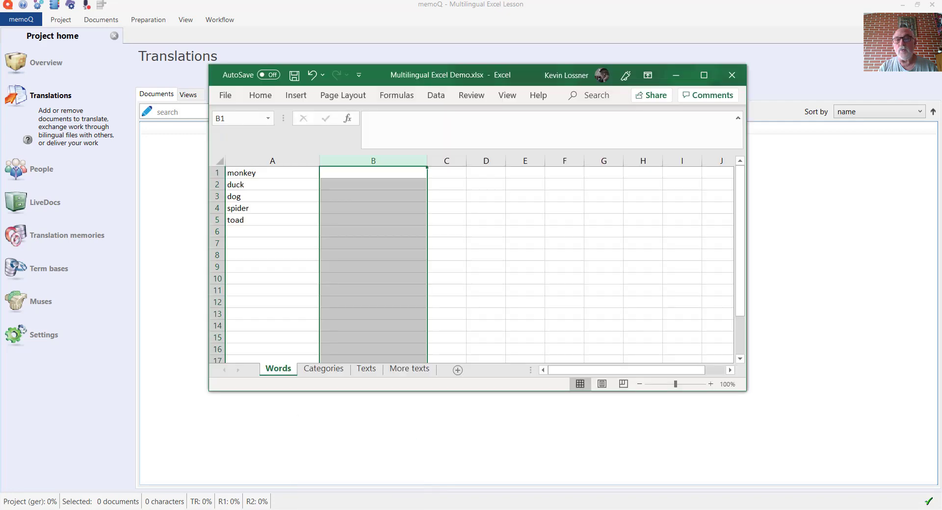
{"action": "left_click", "coordinate": [731, 76]}
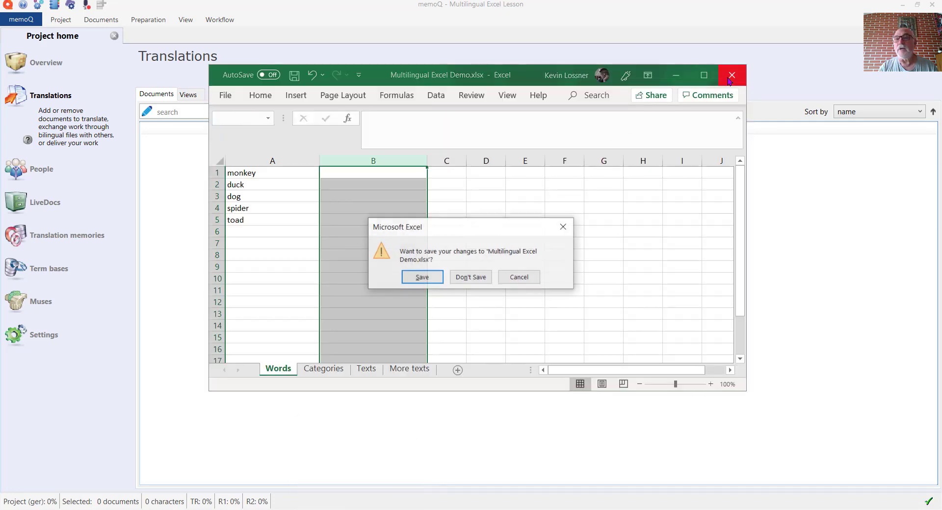
{"action": "left_click", "coordinate": [420, 278]}
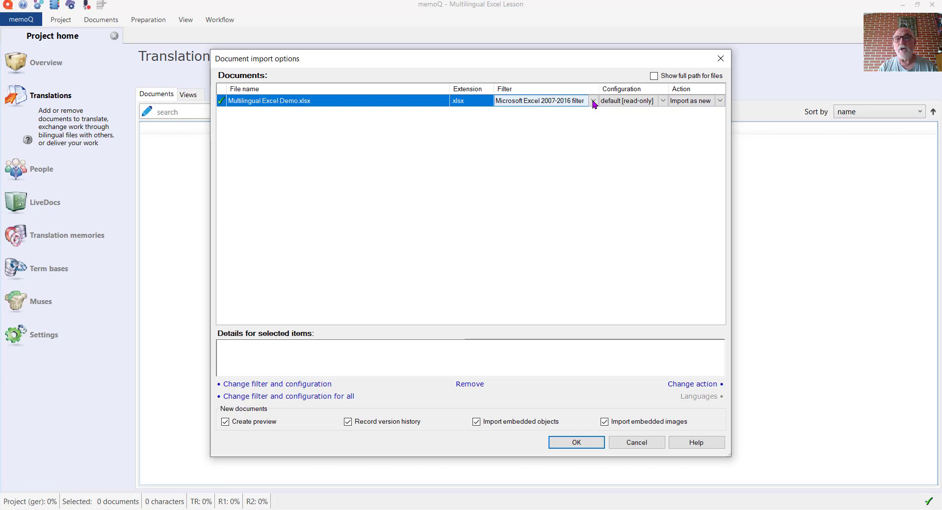
Try the Multilingual delimited text filter for Multilingual Excel Demo.xlsx and abandon the import
{"action": "left_click", "coordinate": [593, 101]}
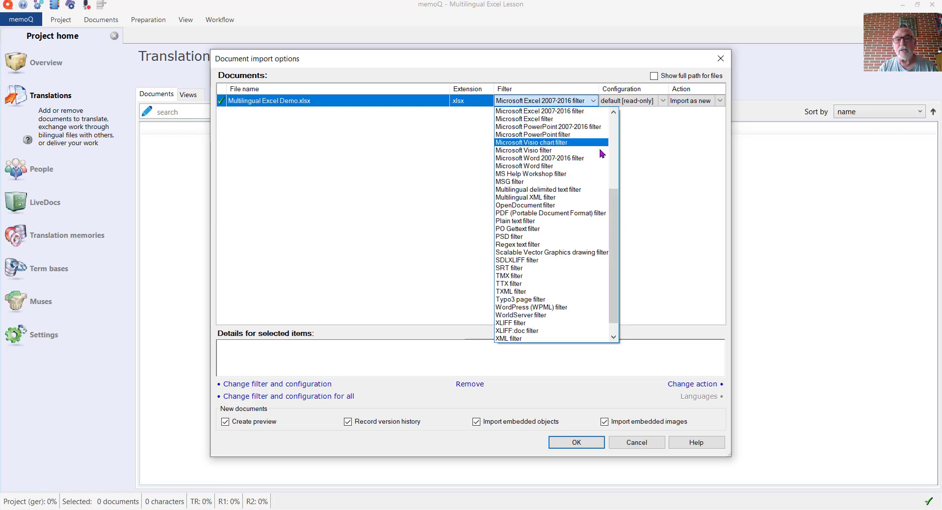
{"action": "left_click", "coordinate": [584, 190]}
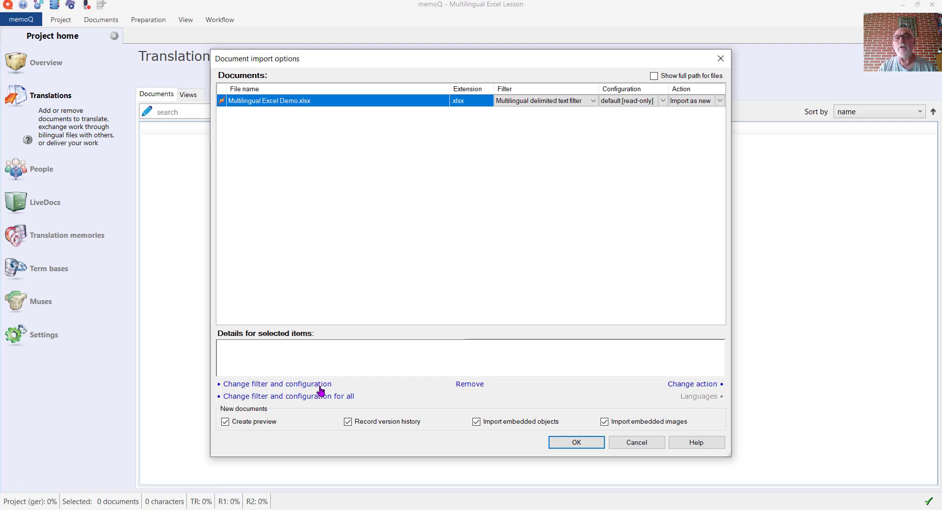
{"action": "key", "text": "Escape"}
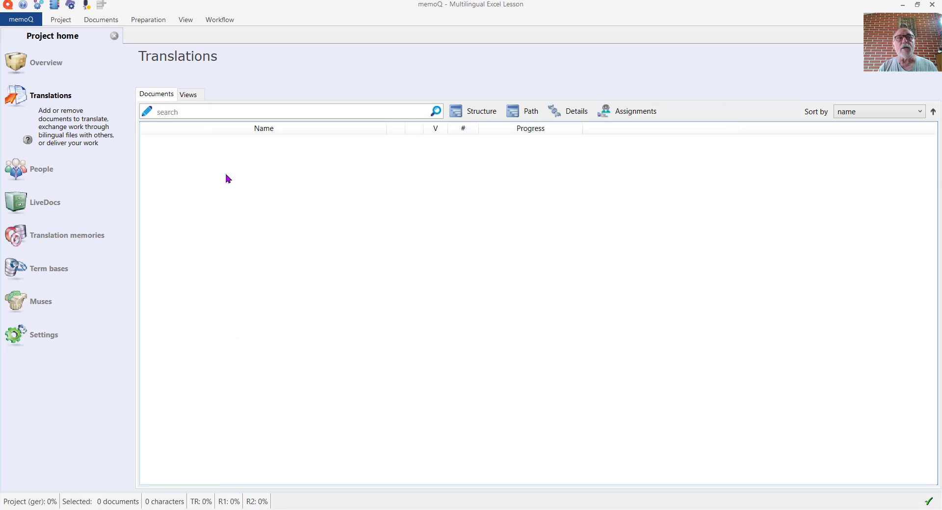
Start an import with options in memoQ and select Multilingual Excel Demo.xlsx as the document
{"action": "left_click", "coordinate": [96, 24]}
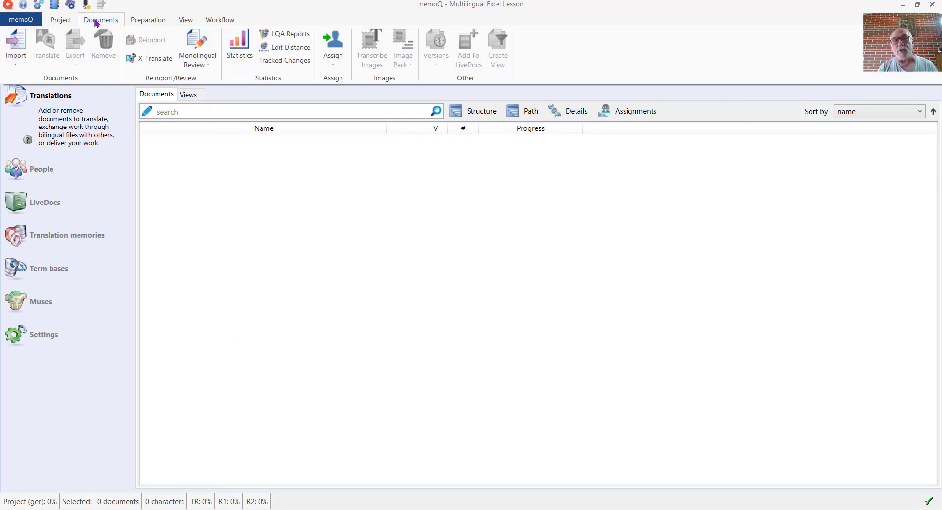
{"action": "left_click", "coordinate": [17, 64]}
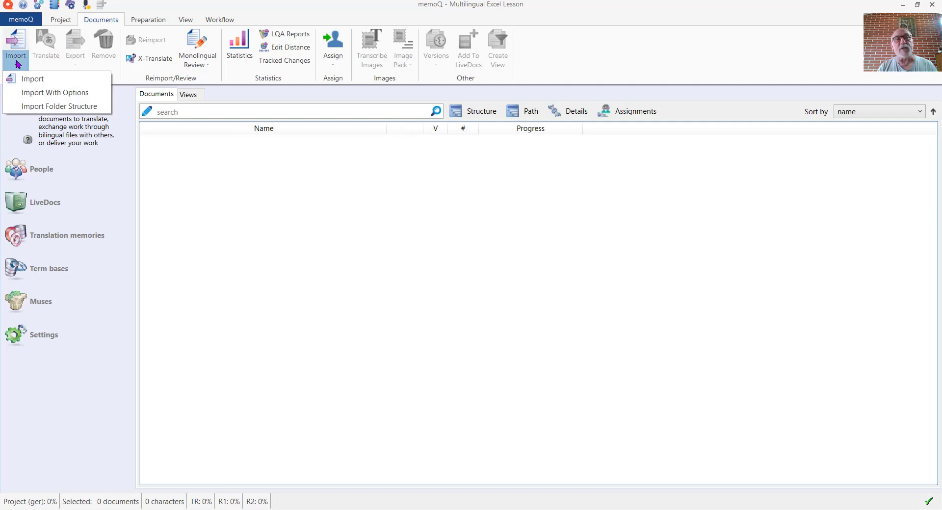
{"action": "left_click", "coordinate": [44, 93]}
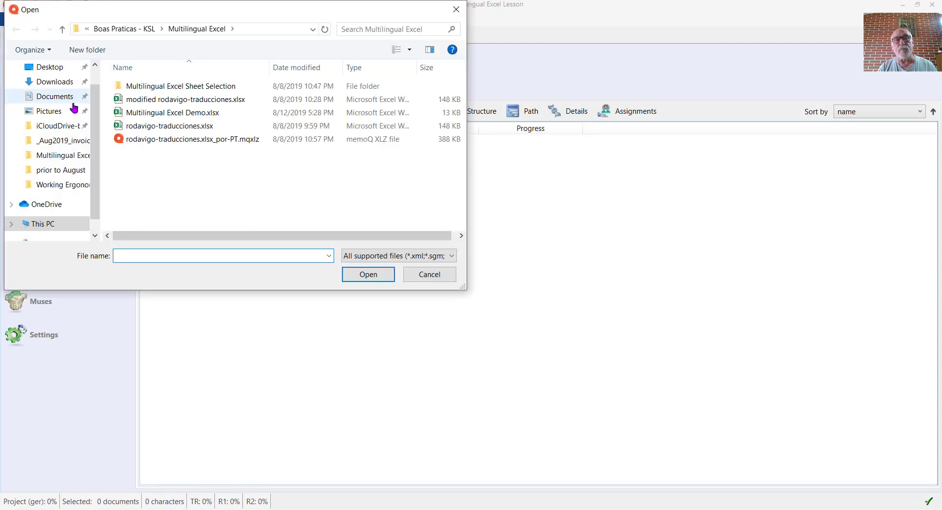
{"action": "left_click", "coordinate": [143, 113]}
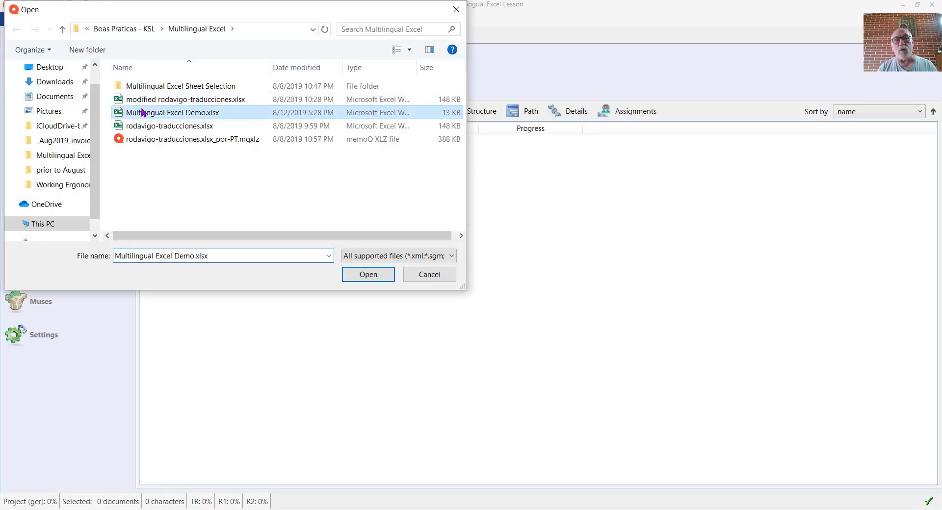
{"action": "left_click", "coordinate": [374, 273]}
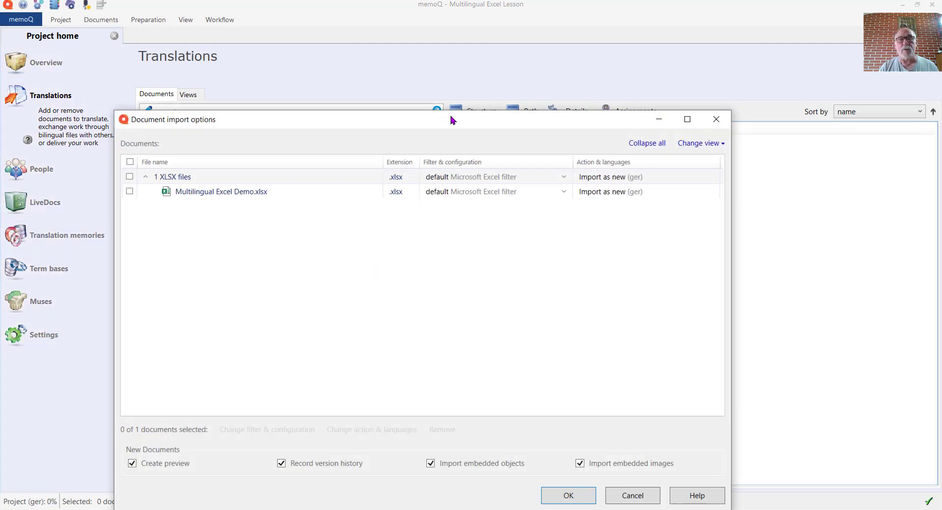
Assign the default configuration of the Multilingual delimited text filter to Multilingual Excel Demo.xlsx
{"action": "left_click_drag", "start_coordinate": [464, 114], "coordinate": [520, 63]}
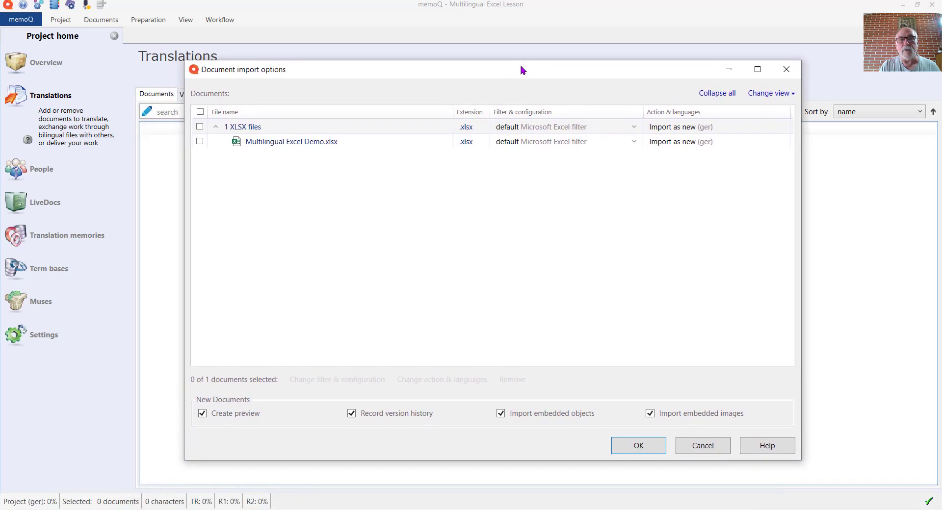
{"action": "left_click", "coordinate": [635, 143]}
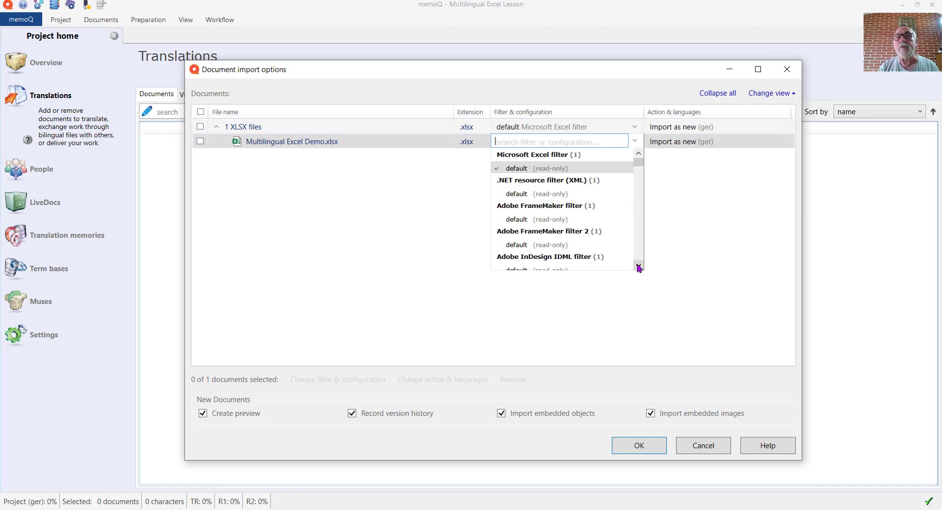
{"action": "left_click", "coordinate": [639, 267]}
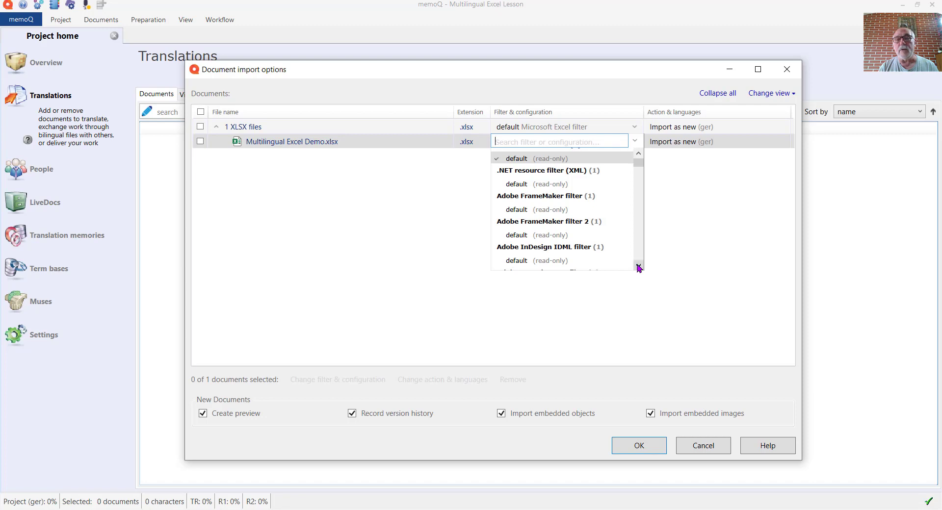
{"action": "left_click", "coordinate": [639, 267]}
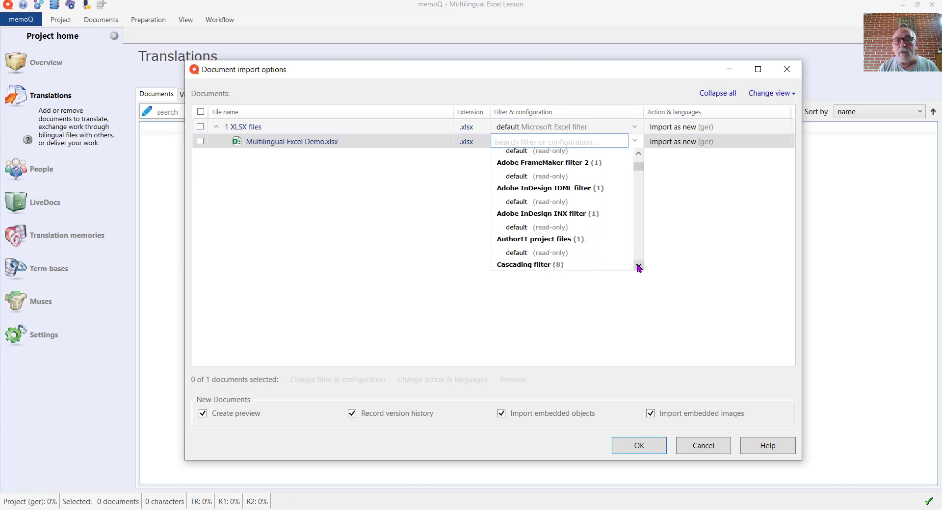
{"action": "left_click", "coordinate": [639, 266]}
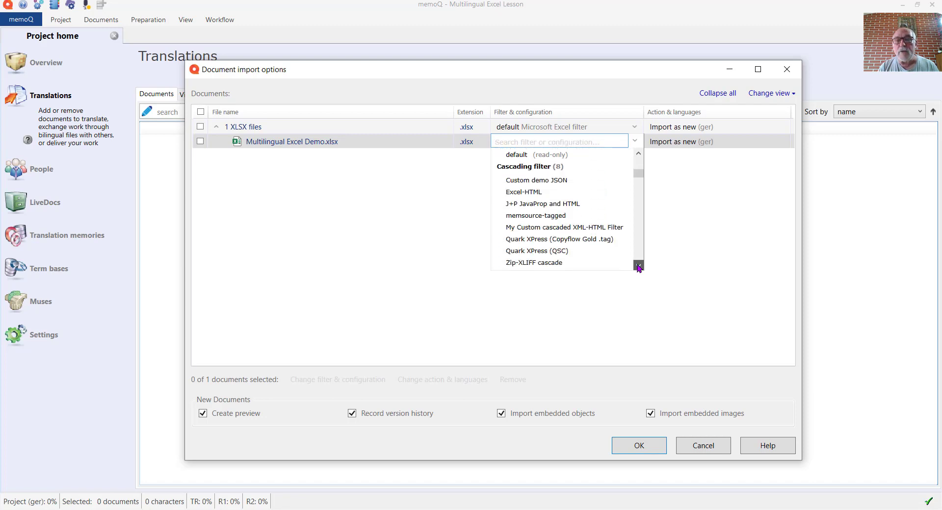
{"action": "left_click", "coordinate": [639, 266]}
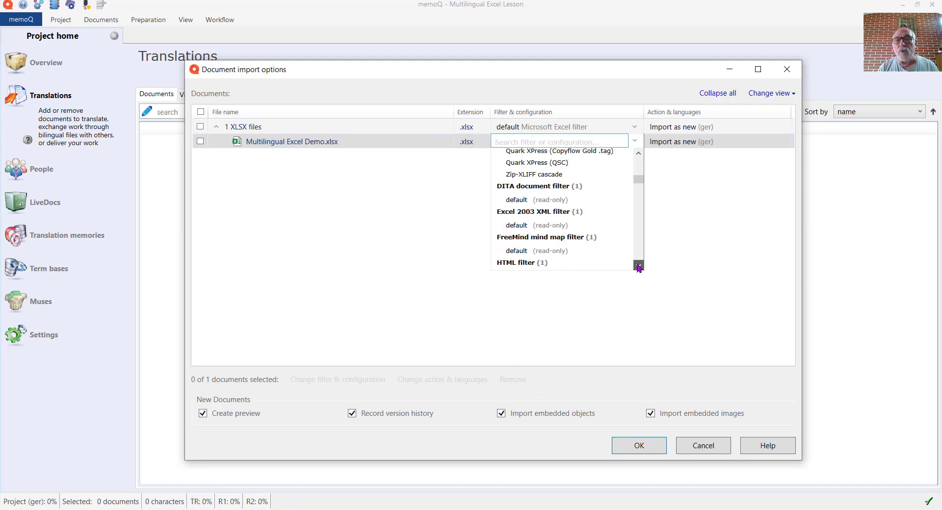
{"action": "left_click", "coordinate": [639, 267]}
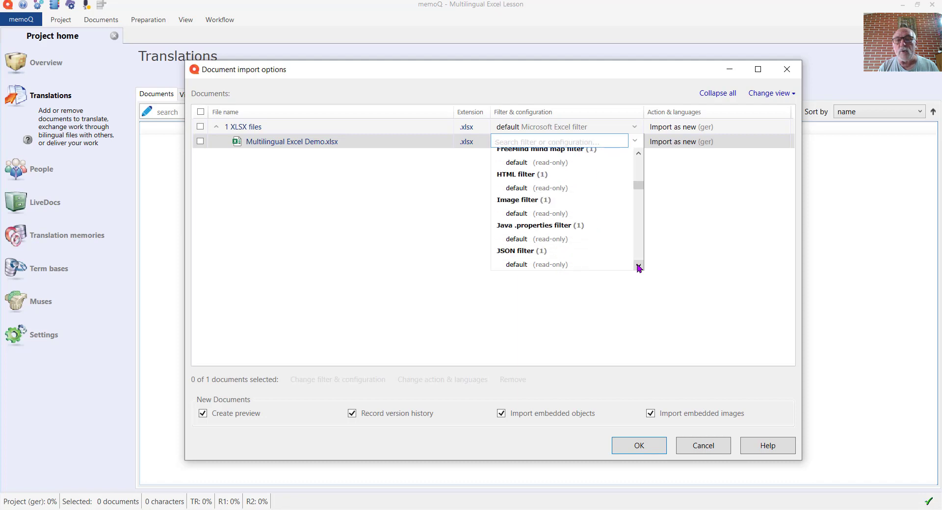
{"action": "left_click", "coordinate": [639, 266]}
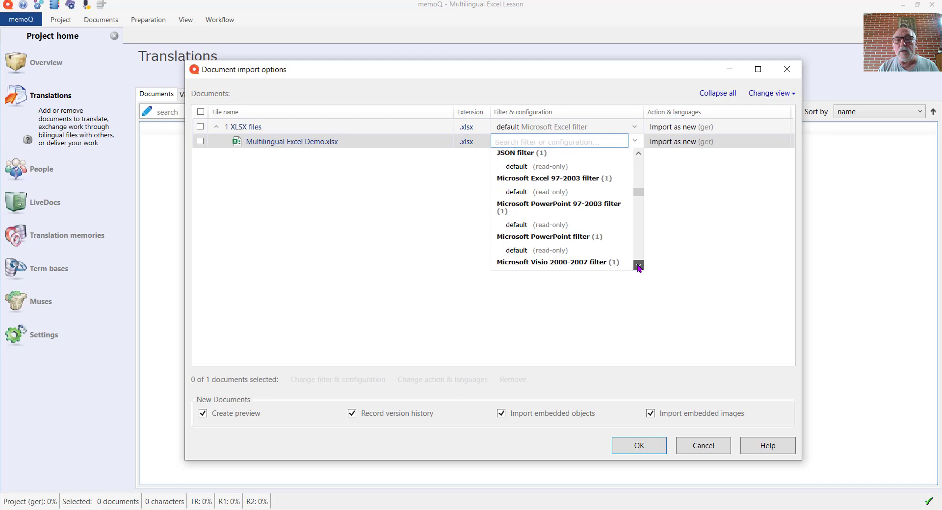
{"action": "left_click", "coordinate": [639, 267]}
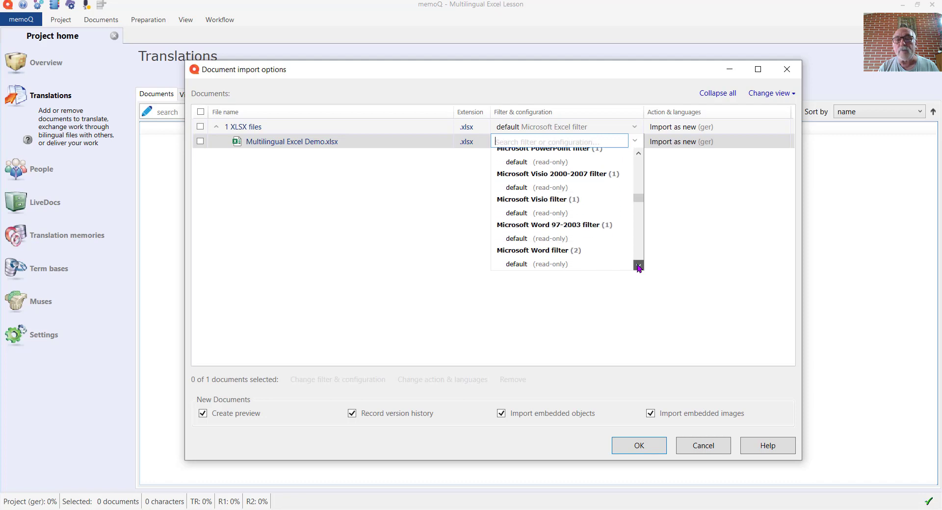
{"action": "left_click", "coordinate": [639, 267]}
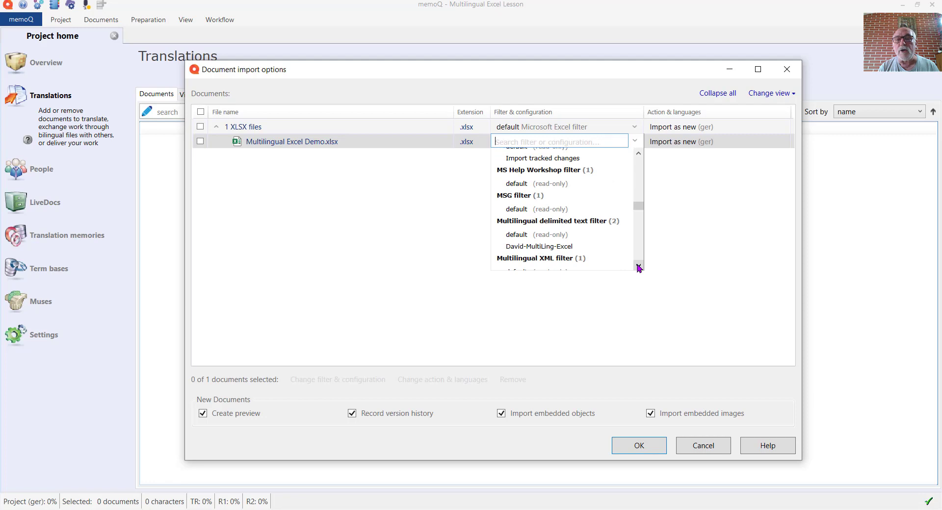
{"action": "left_click", "coordinate": [639, 267]}
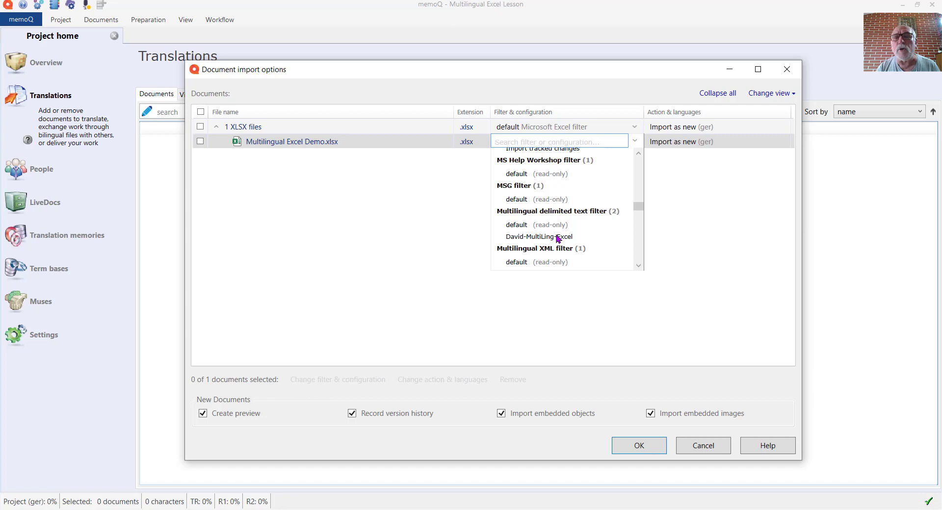
{"action": "left_click", "coordinate": [523, 227]}
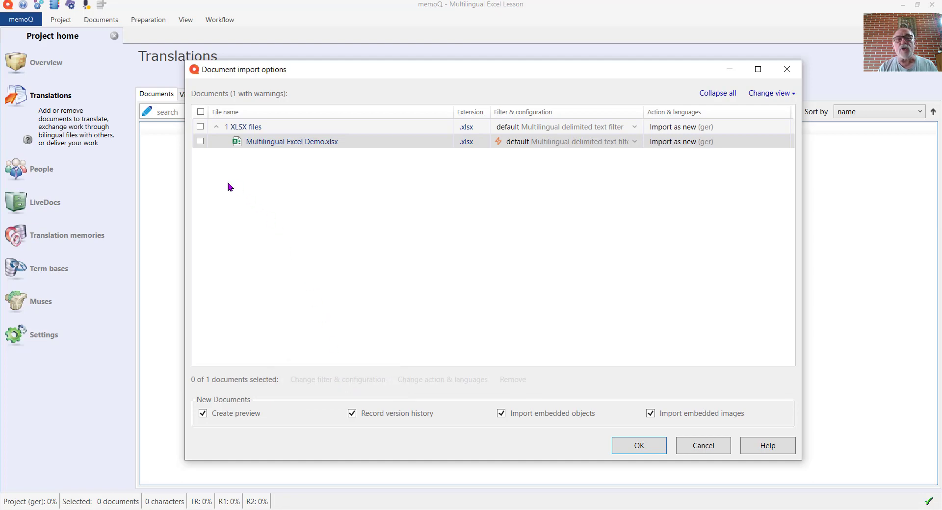
Select Multilingual Excel Demo.xlsx for import, open its filter configuration and display the column definitions
{"action": "left_click", "coordinate": [200, 142]}
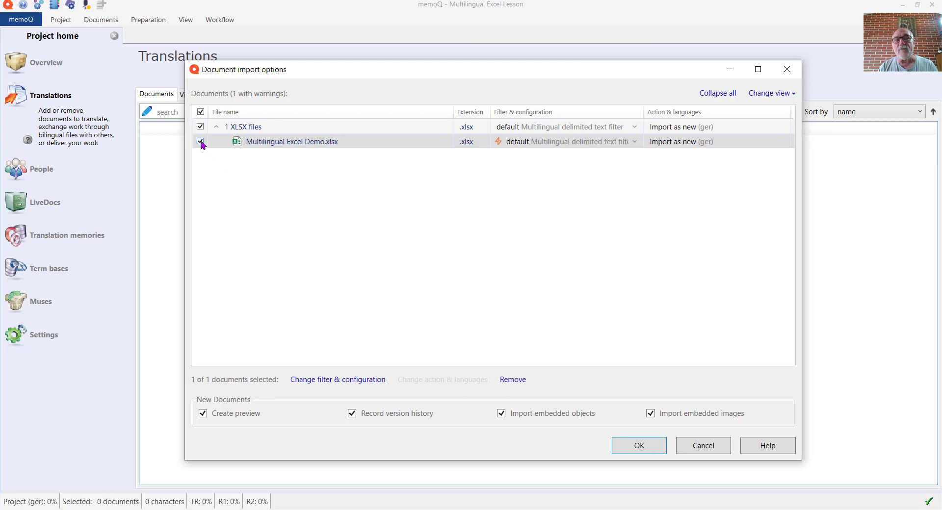
{"action": "left_click", "coordinate": [332, 383]}
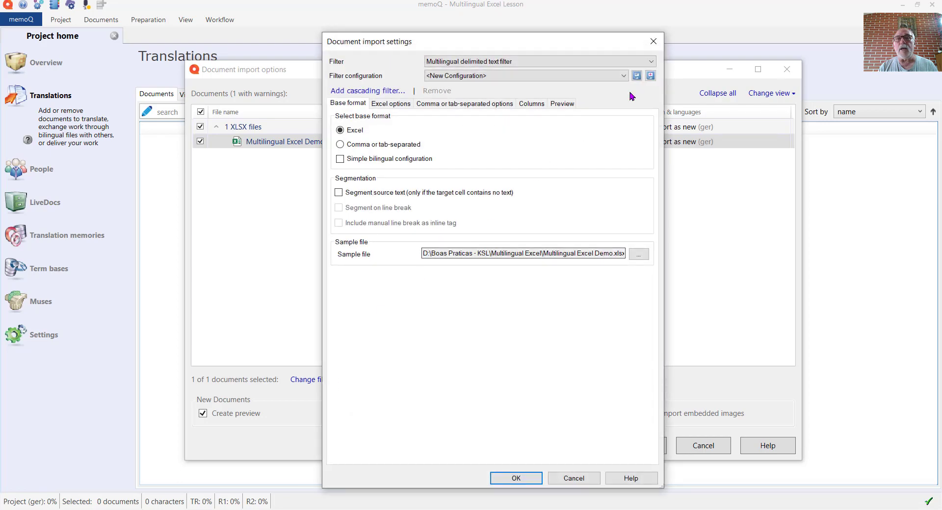
{"action": "left_click", "coordinate": [650, 62]}
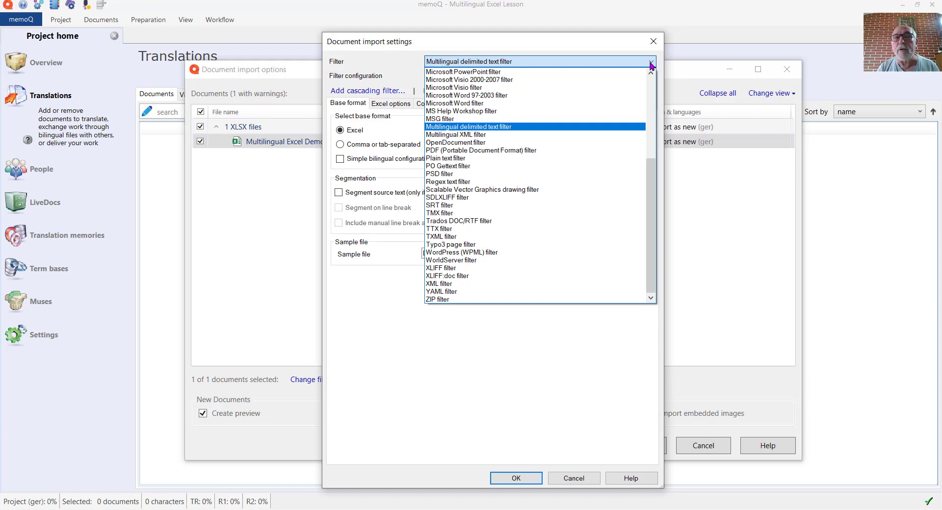
{"action": "left_click", "coordinate": [369, 303]}
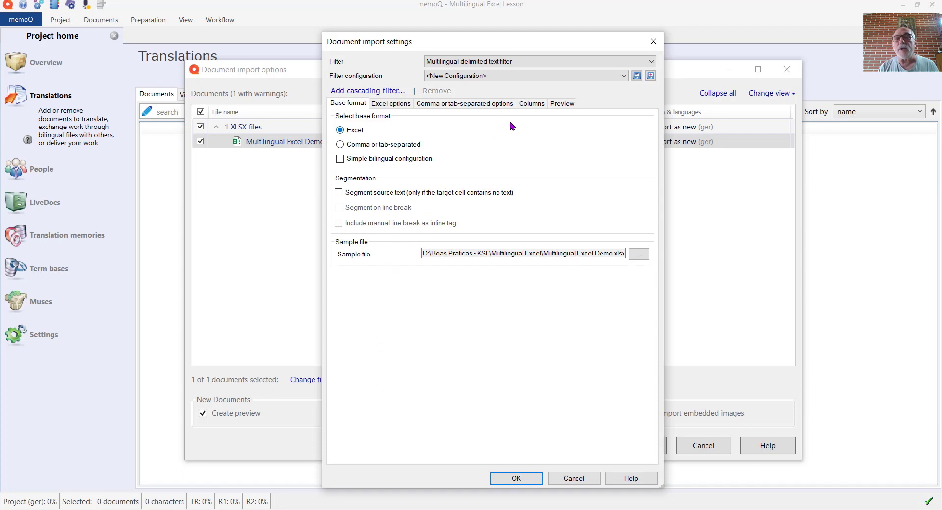
{"action": "left_click", "coordinate": [535, 105]}
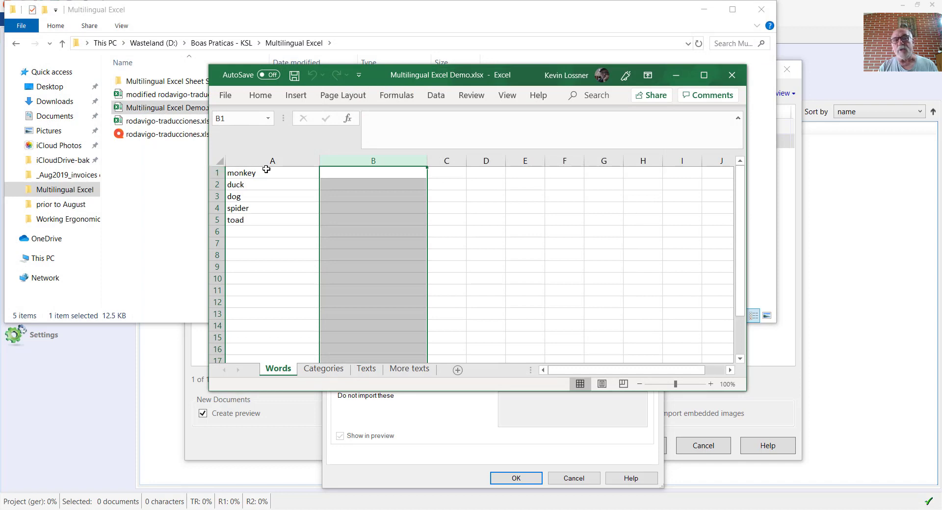
Examine the column layout of the Categories, Texts and More texts sheets in Excel, then close the workbook and return to memoQ
{"action": "left_click", "coordinate": [319, 372]}
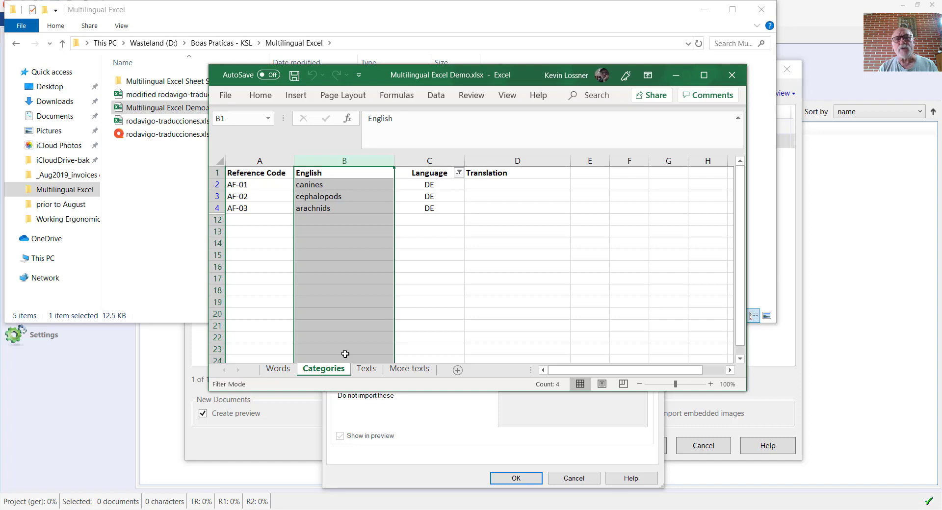
{"action": "left_click", "coordinate": [366, 372]}
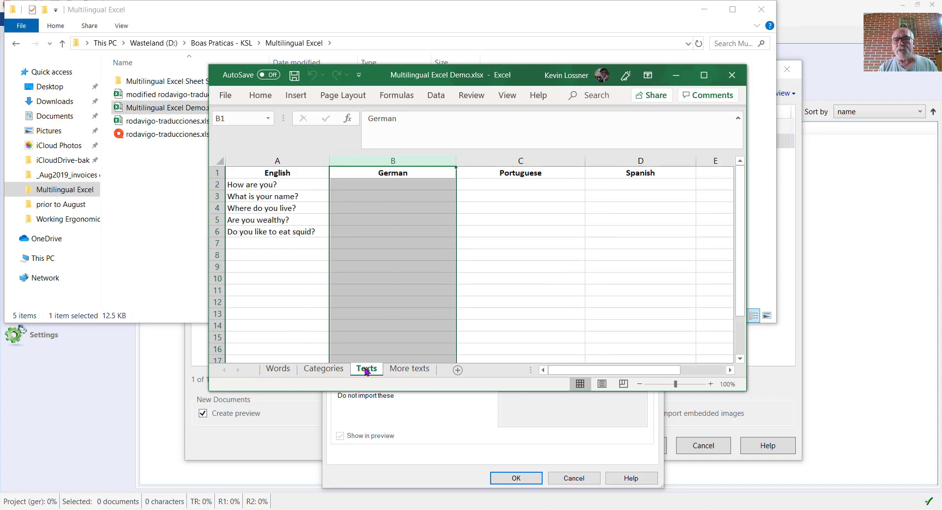
{"action": "left_click", "coordinate": [404, 371]}
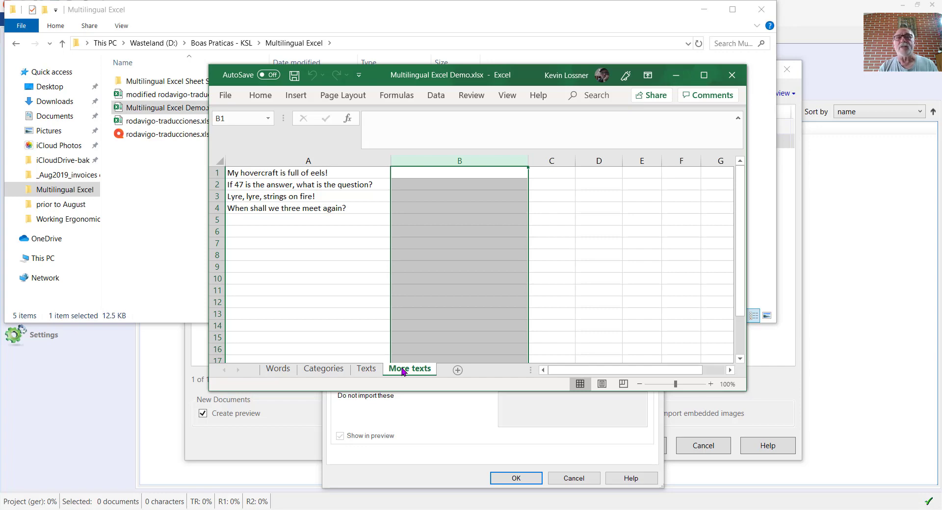
{"action": "left_click", "coordinate": [731, 73]}
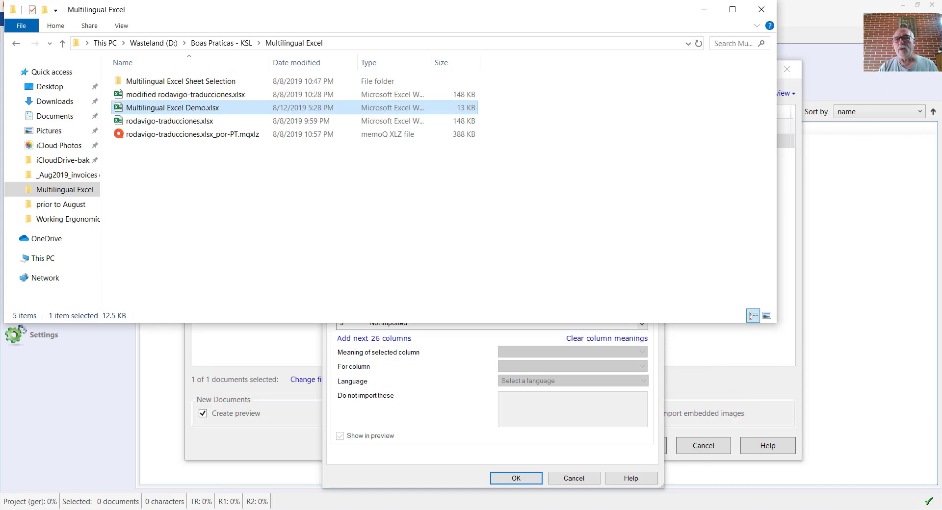
{"action": "left_click", "coordinate": [853, 128]}
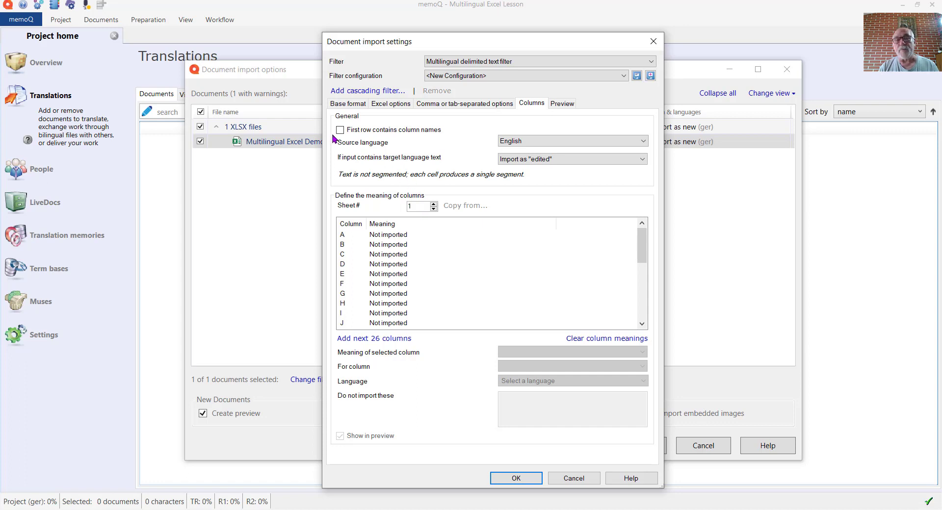
Define column A of sheet 1 as Source text
{"action": "left_click", "coordinate": [383, 237]}
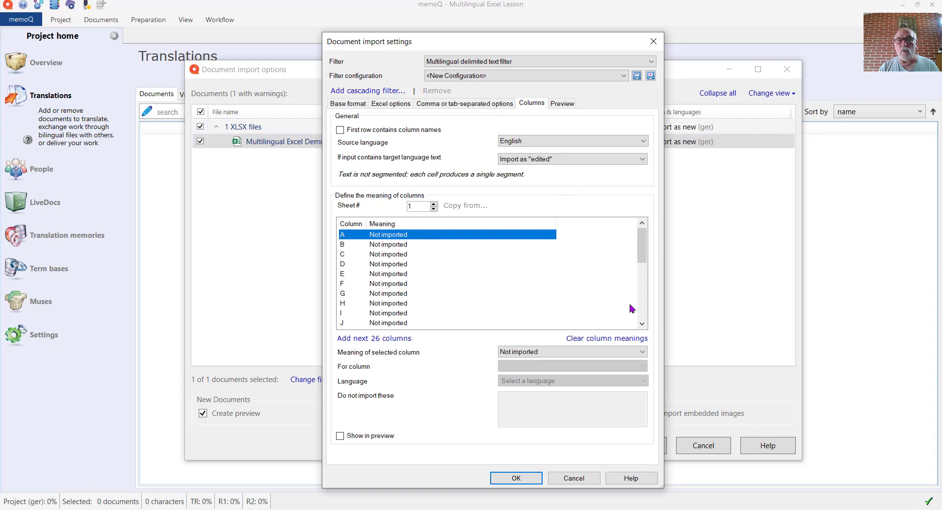
{"action": "left_click", "coordinate": [643, 352]}
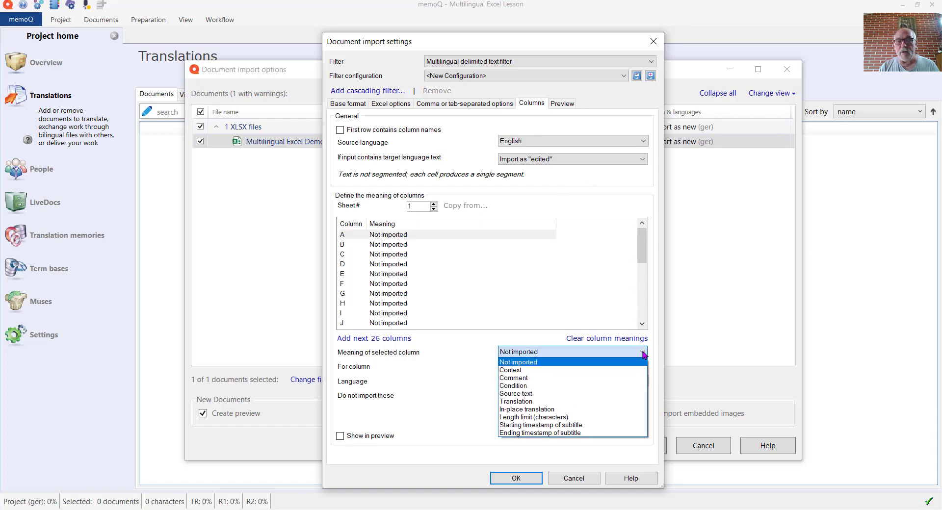
{"action": "left_click", "coordinate": [597, 395]}
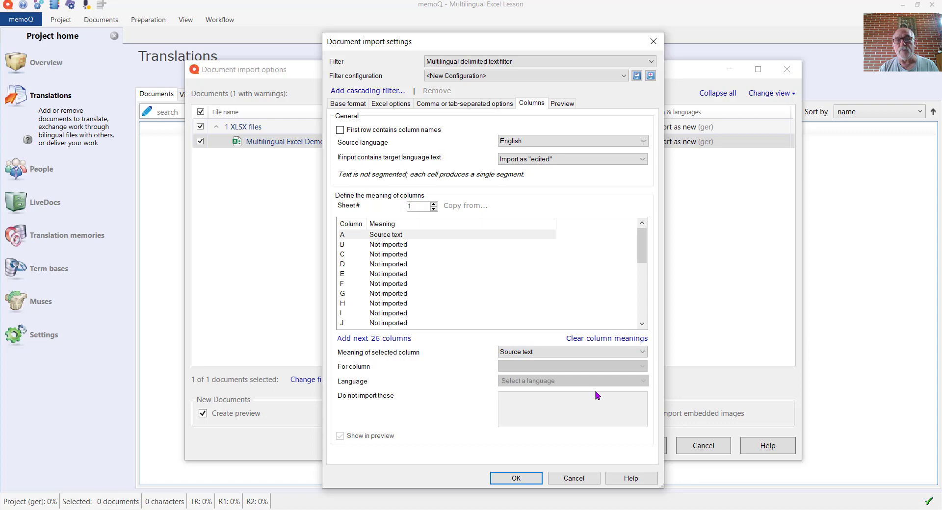
Define column B of sheet 1 as the German translation for column A
{"action": "left_click", "coordinate": [405, 245]}
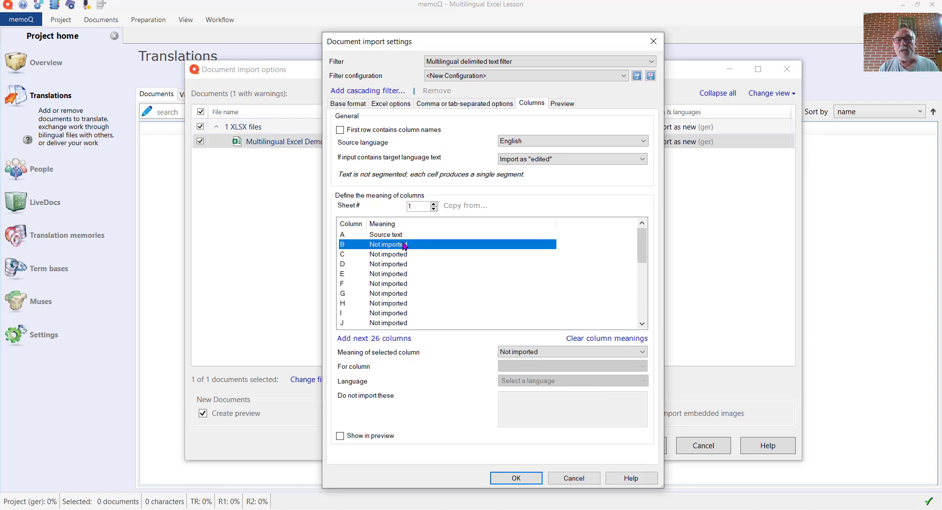
{"action": "left_click", "coordinate": [640, 353]}
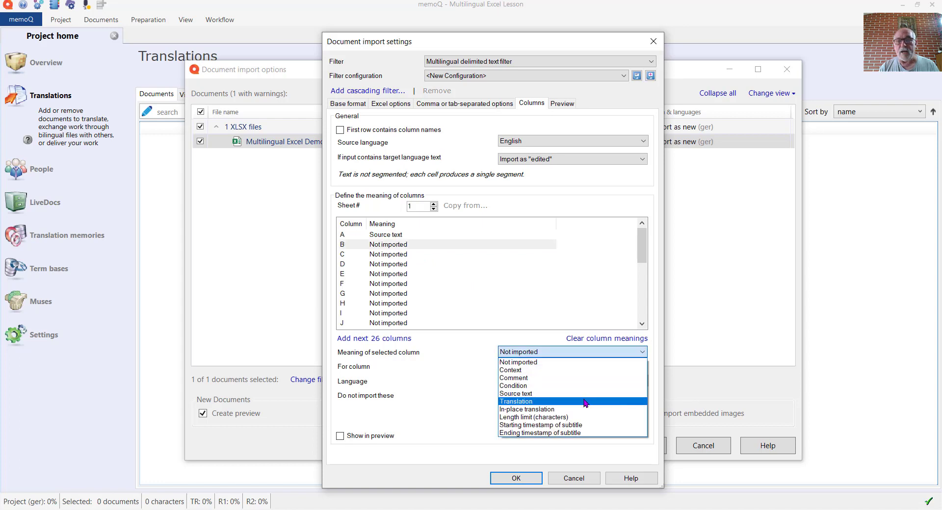
{"action": "left_click", "coordinate": [584, 402]}
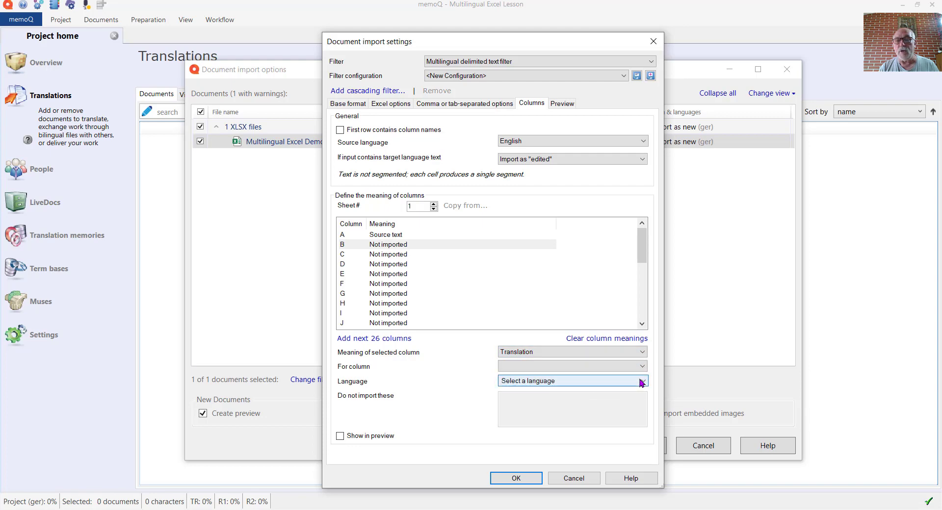
{"action": "left_click", "coordinate": [641, 382]}
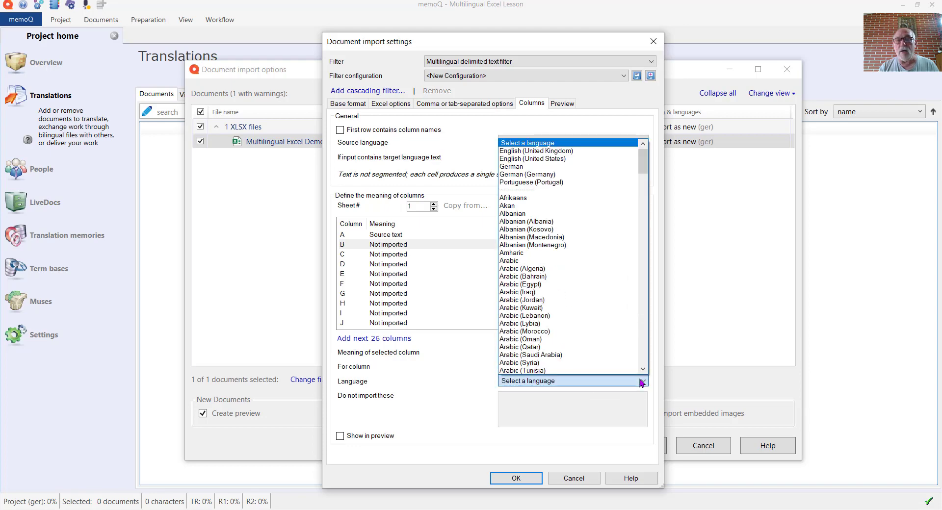
{"action": "left_click", "coordinate": [557, 167]}
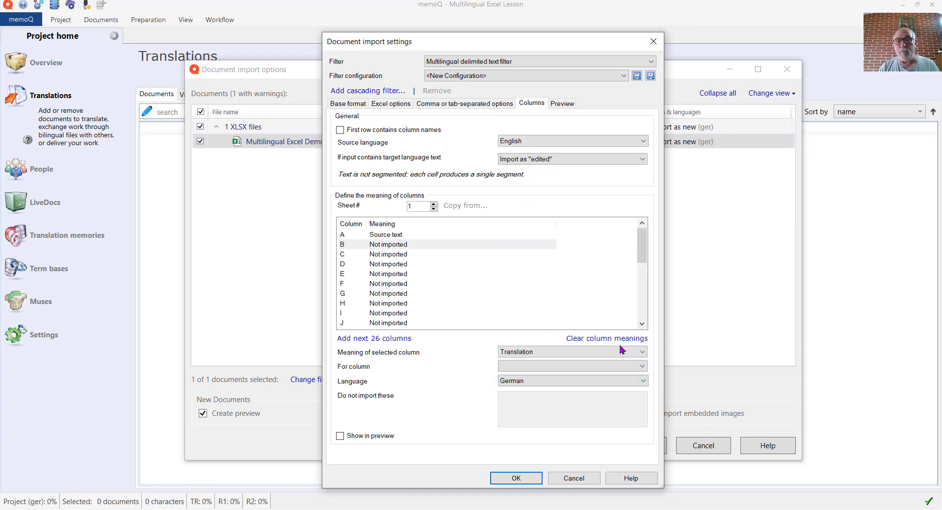
{"action": "left_click", "coordinate": [641, 367]}
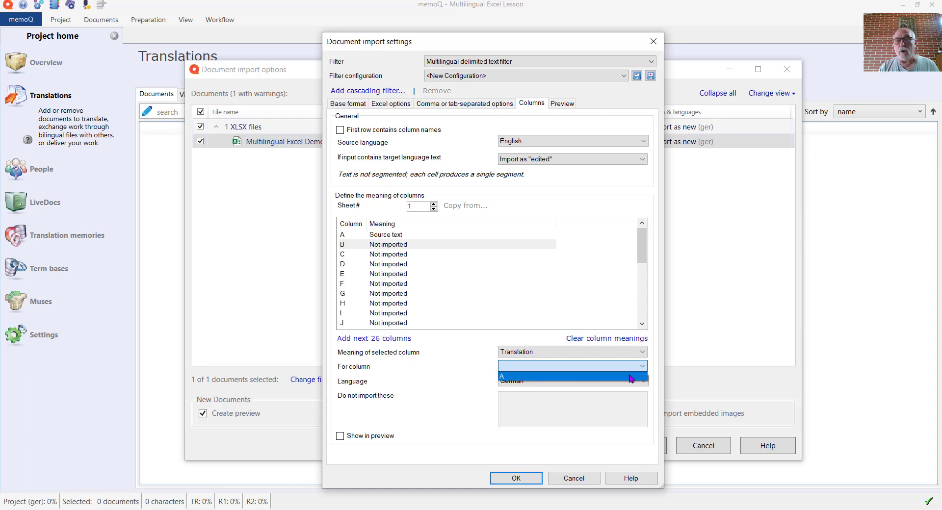
{"action": "left_click", "coordinate": [631, 377]}
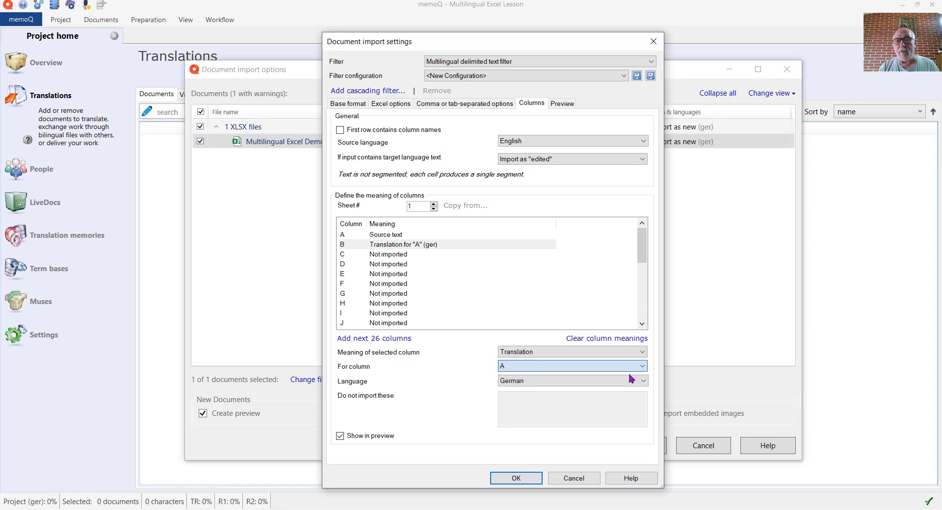
Move on to sheet 2 and define its column B as Source text
{"action": "left_click", "coordinate": [434, 208]}
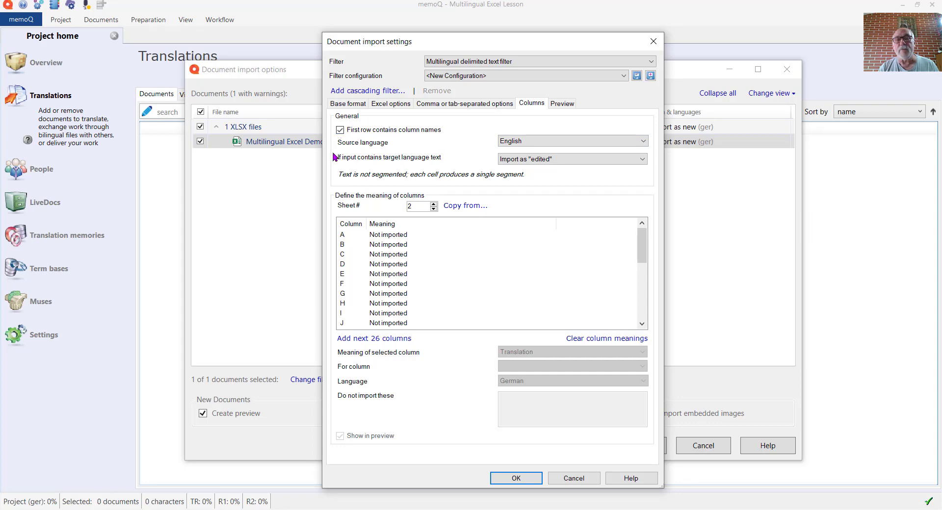
{"action": "left_click", "coordinate": [379, 246]}
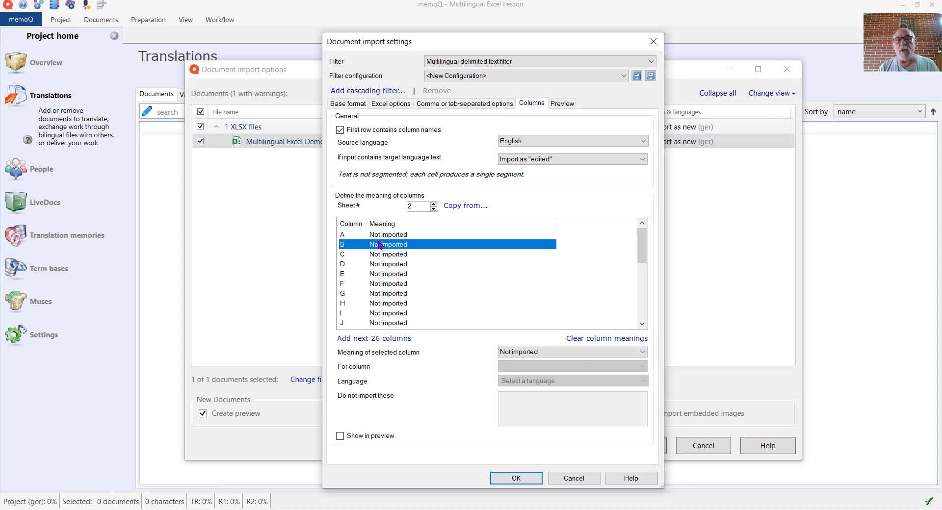
{"action": "left_click", "coordinate": [642, 353]}
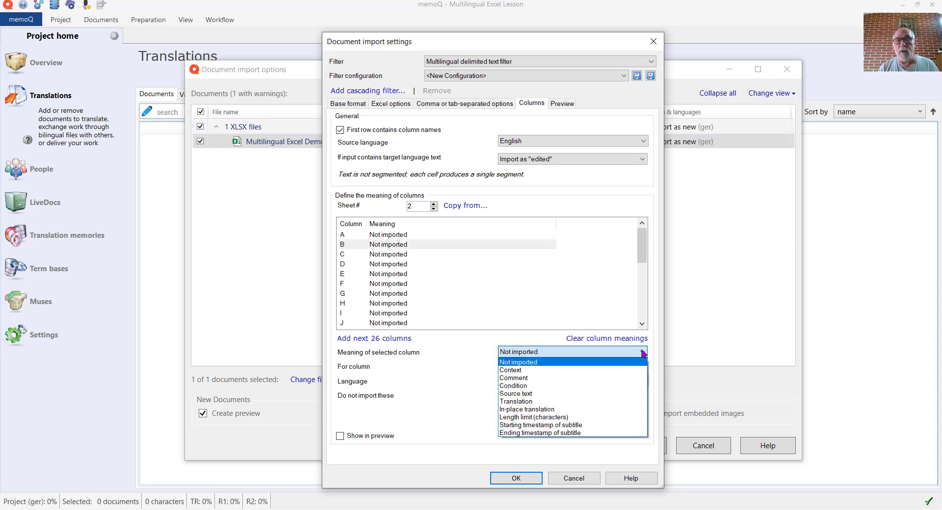
{"action": "left_click", "coordinate": [553, 394]}
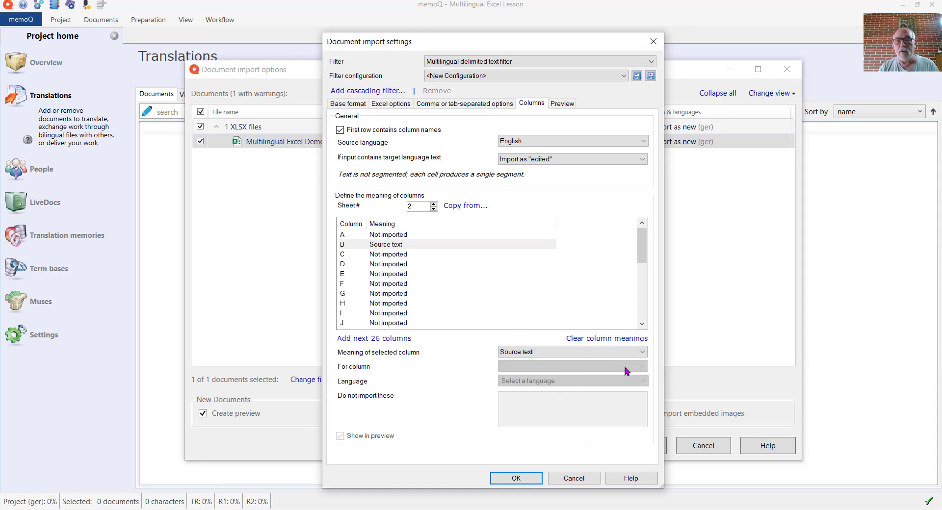
Define column D of sheet 2 as the German translation for column B
{"action": "left_click", "coordinate": [391, 268]}
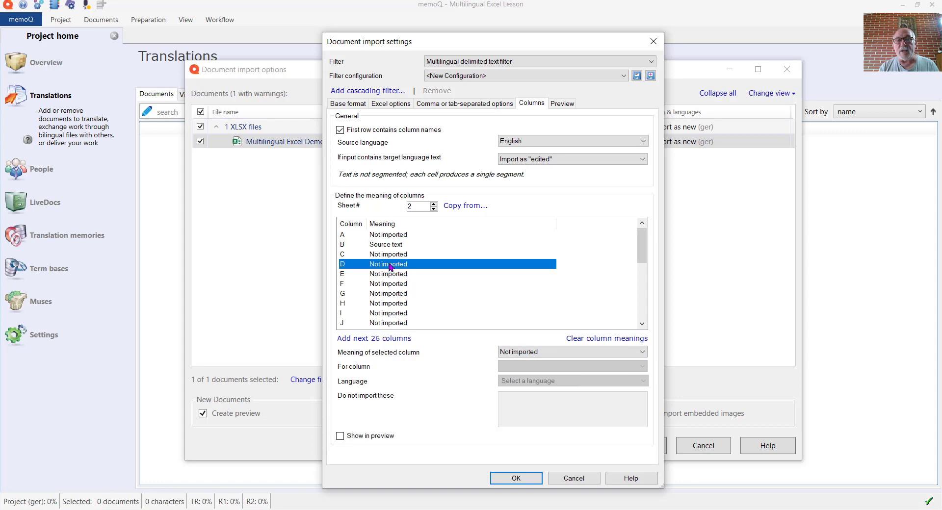
{"action": "left_click", "coordinate": [641, 354]}
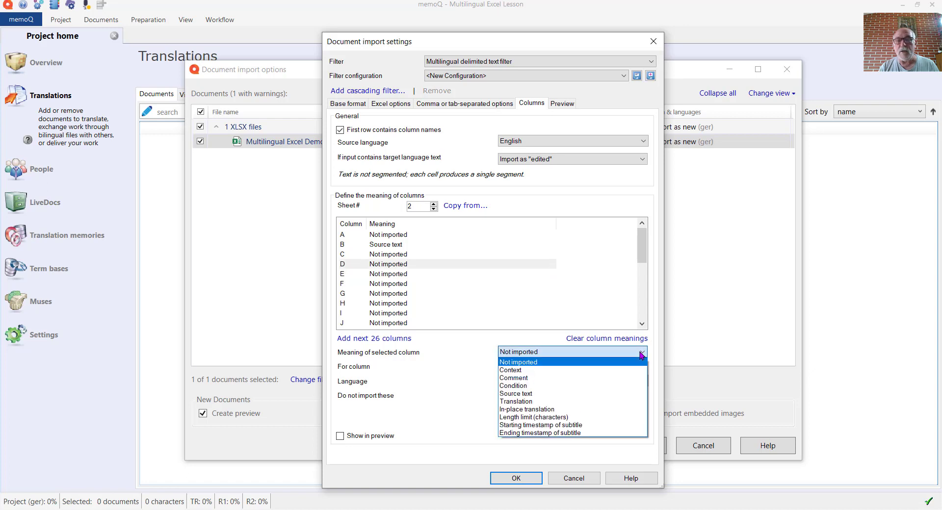
{"action": "left_click", "coordinate": [592, 402]}
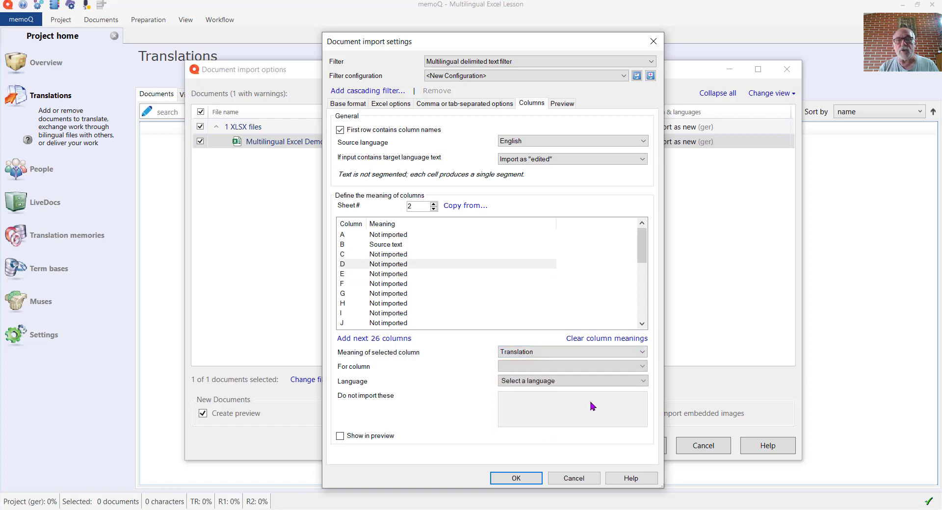
{"action": "left_click", "coordinate": [641, 381]}
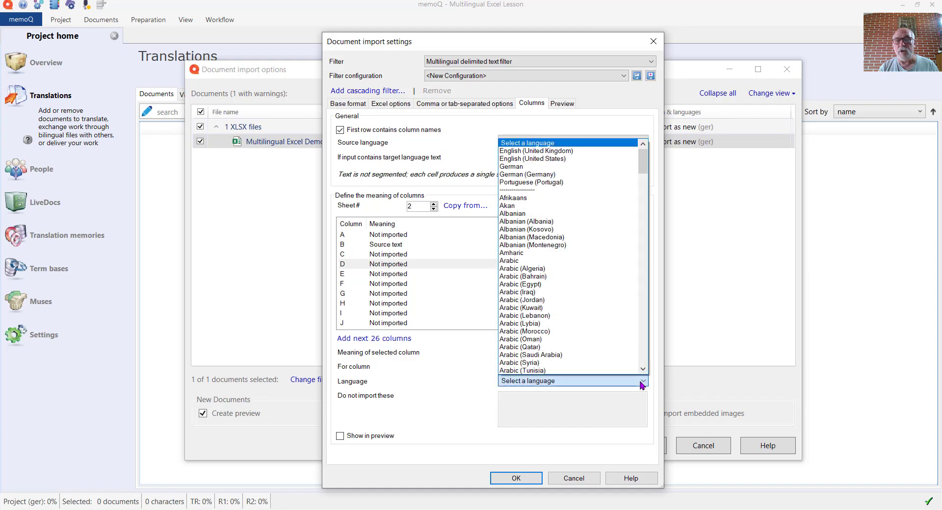
{"action": "left_click", "coordinate": [536, 167]}
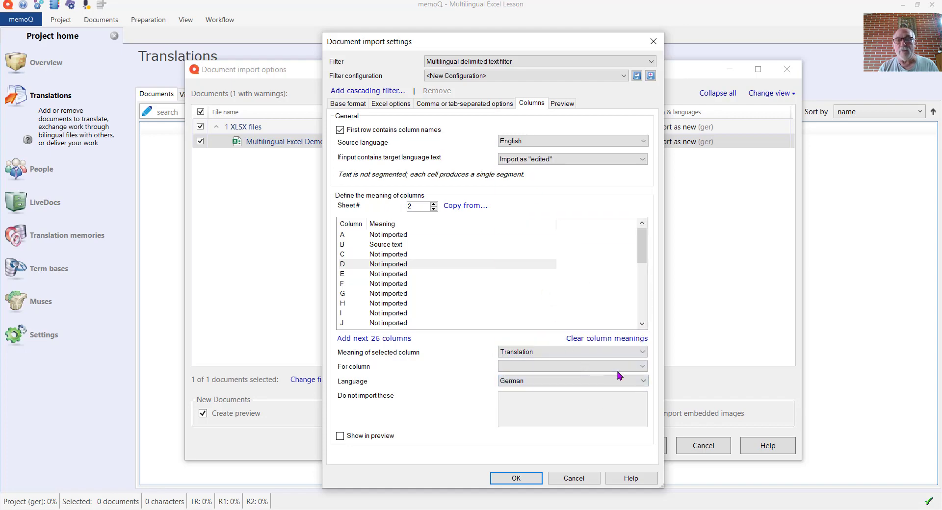
{"action": "left_click", "coordinate": [637, 366]}
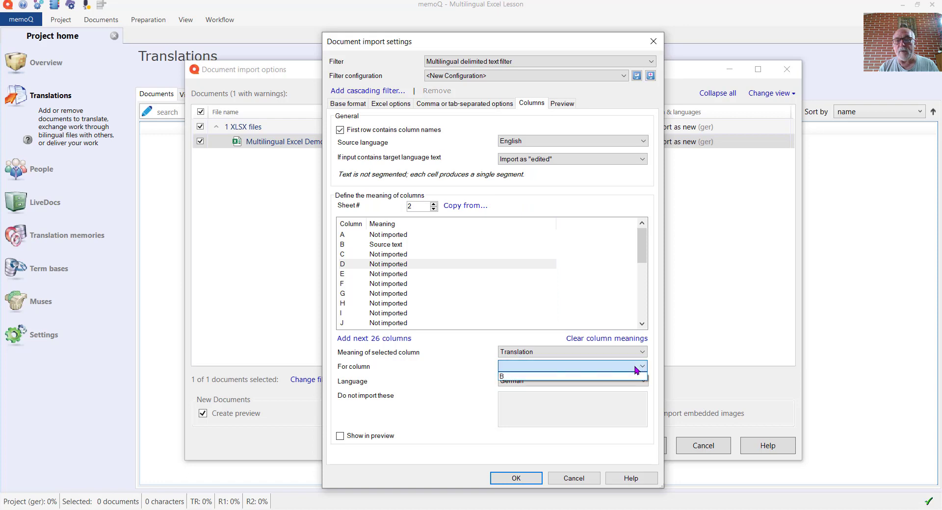
{"action": "left_click", "coordinate": [632, 377]}
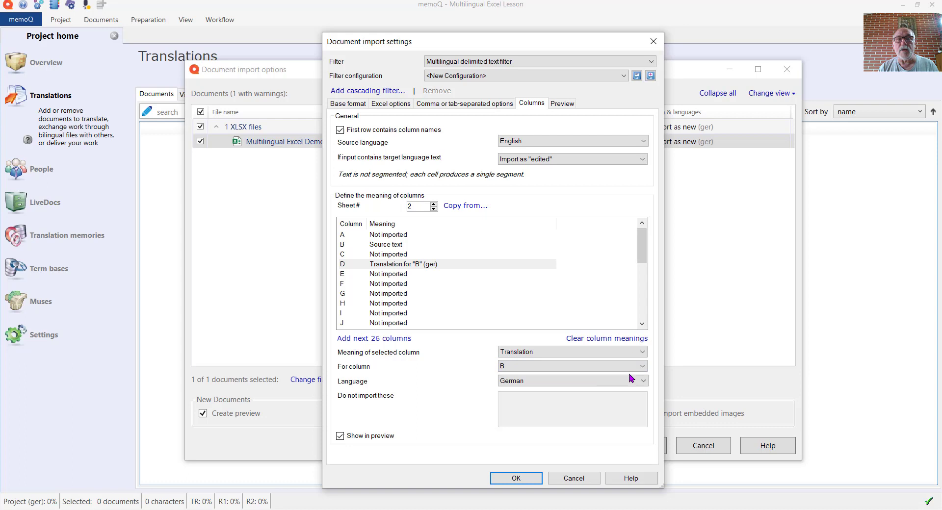
Review the column definitions of sheets 1 and 2, then advance to sheet 3 and check the matching Texts sheet's layout in Excel
{"action": "left_click", "coordinate": [434, 209]}
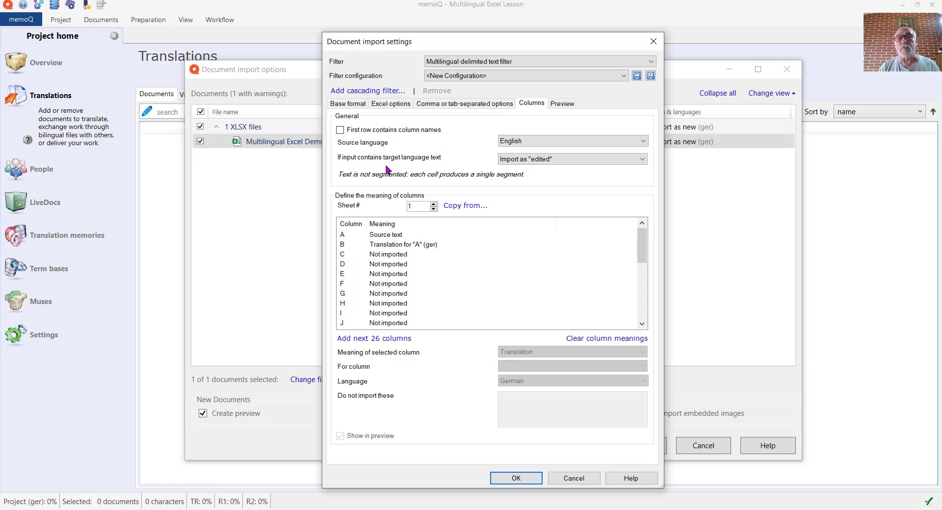
{"action": "left_click", "coordinate": [434, 204]}
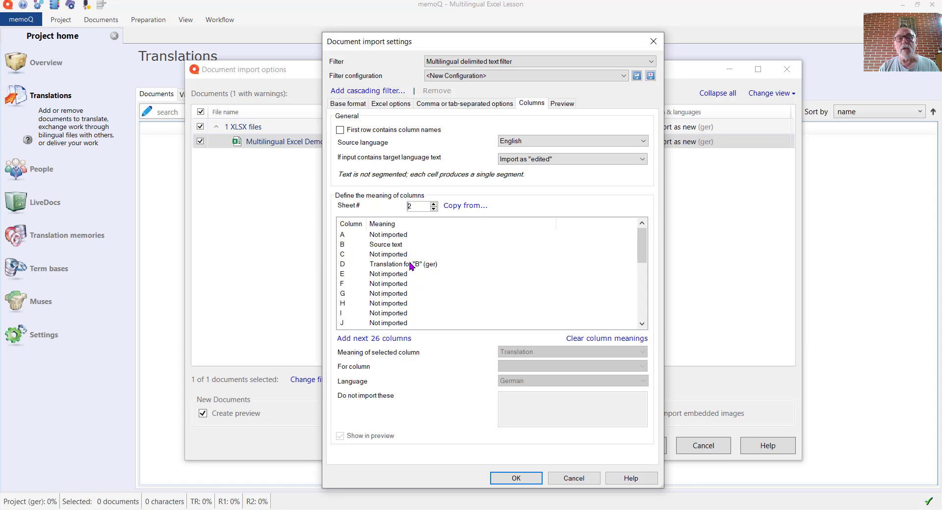
{"action": "left_click", "coordinate": [434, 207]}
{"action": "left_click", "coordinate": [434, 205]}
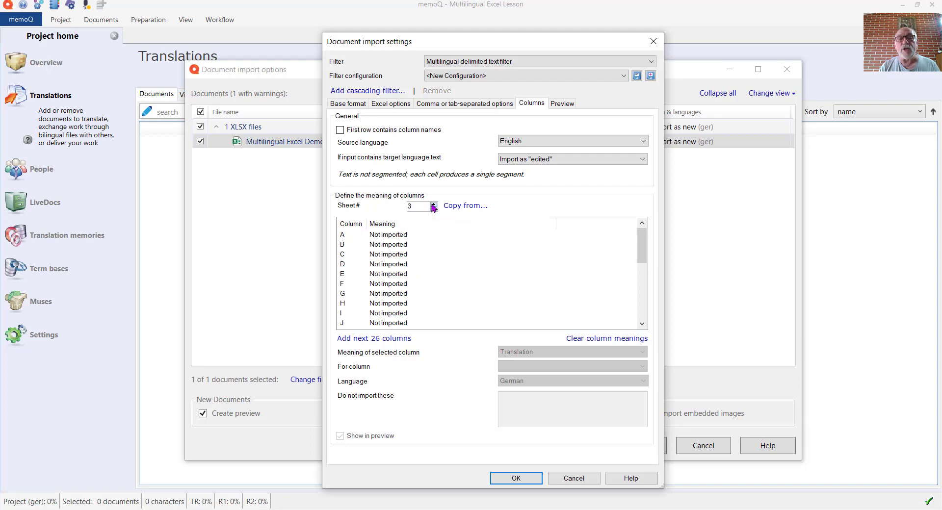
{"action": "key", "text": "alt+Tab"}
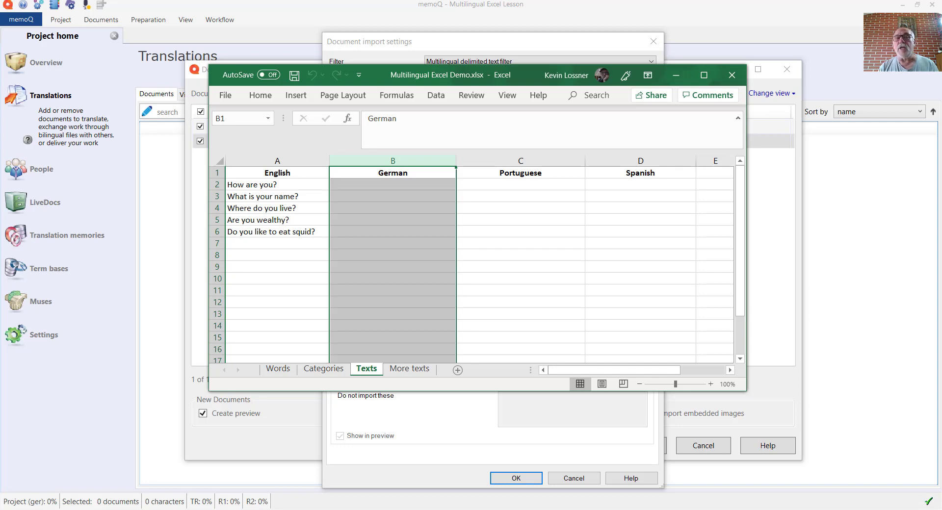
{"action": "left_click", "coordinate": [434, 435]}
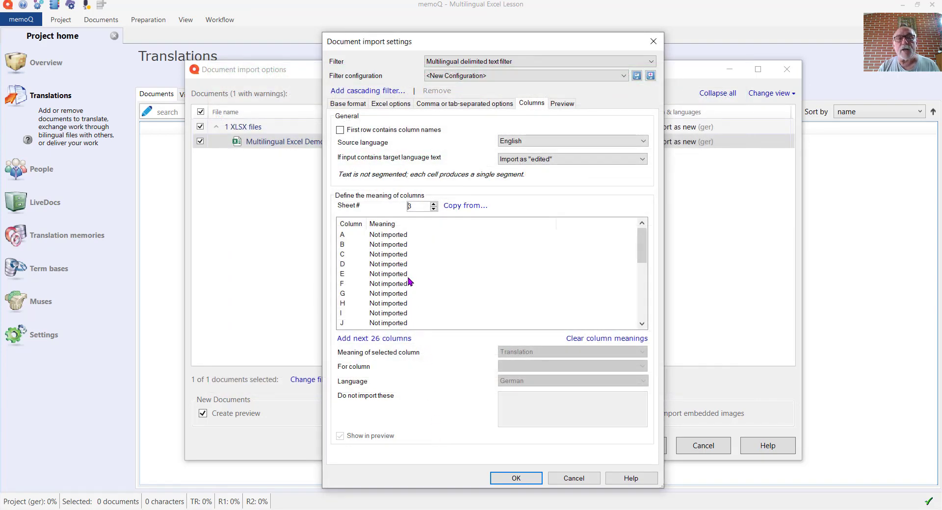
Define column A of sheet 3 as Source text
{"action": "left_click", "coordinate": [390, 236]}
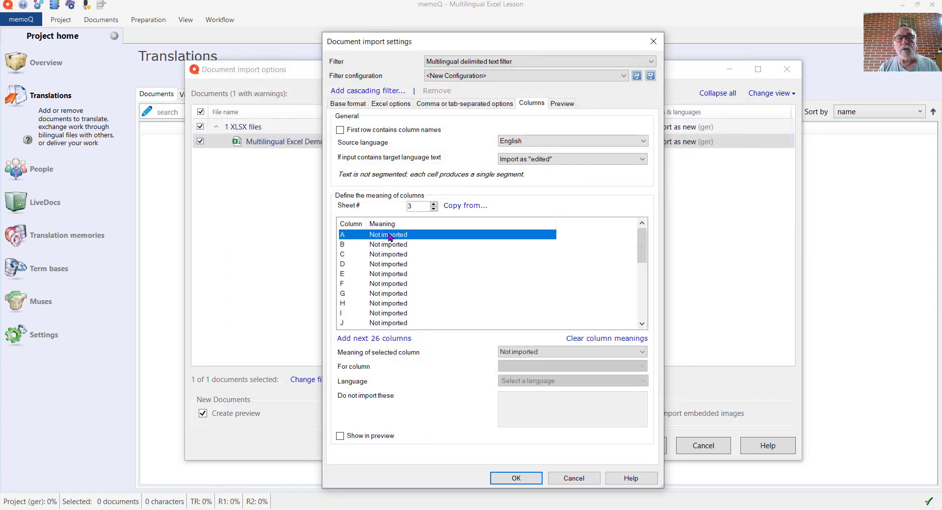
{"action": "left_click", "coordinate": [607, 349]}
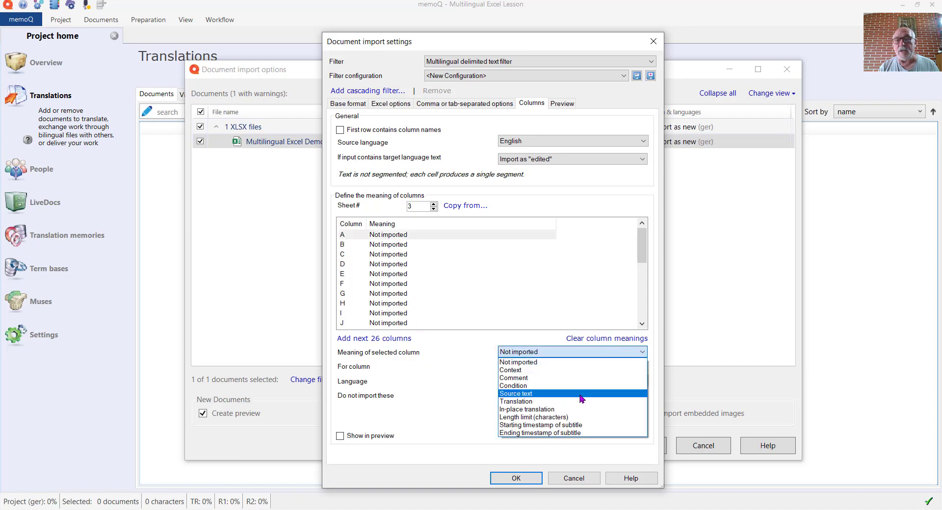
{"action": "left_click", "coordinate": [580, 394]}
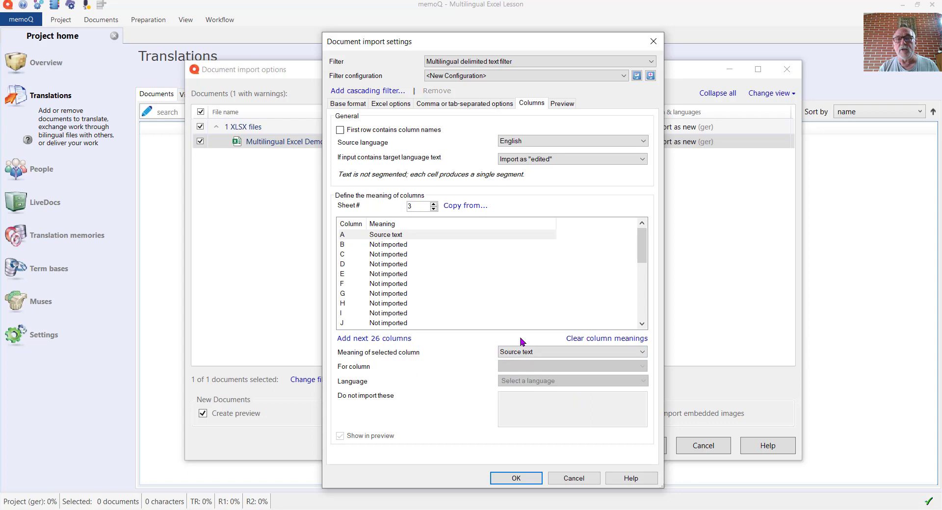
Define column B of sheet 3 as the German translation for column A
{"action": "left_click", "coordinate": [393, 245]}
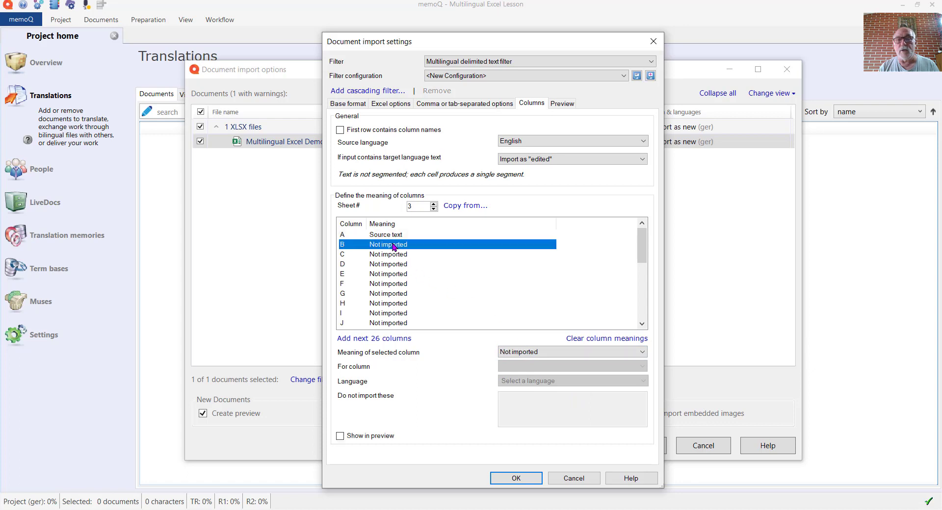
{"action": "left_click", "coordinate": [536, 352]}
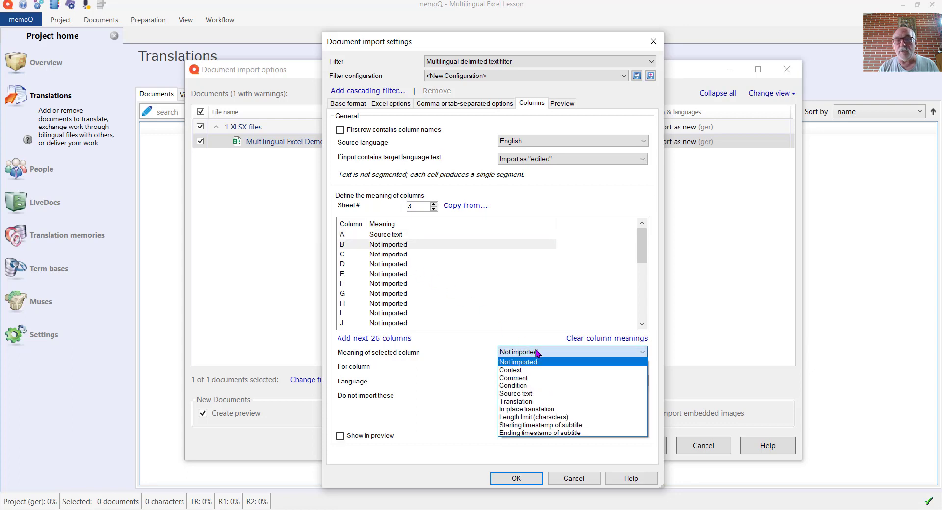
{"action": "left_click", "coordinate": [524, 402]}
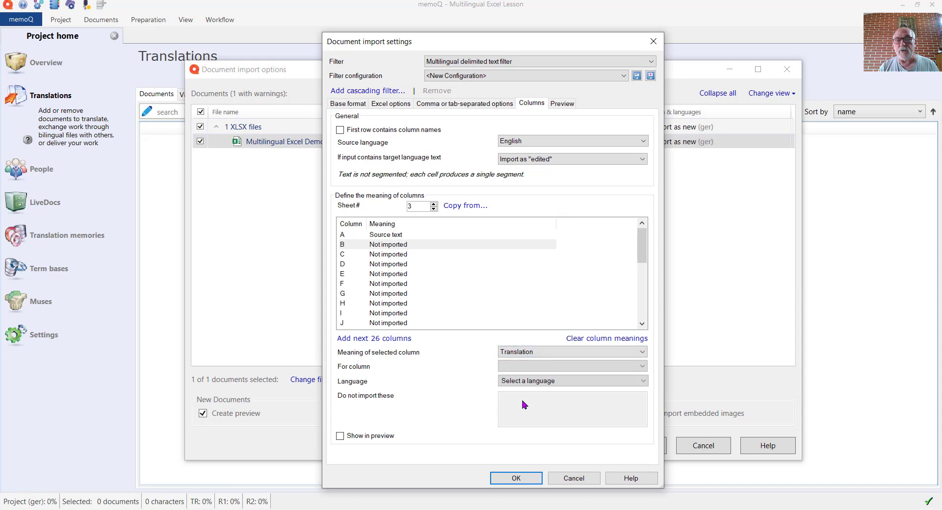
{"action": "left_click", "coordinate": [538, 382]}
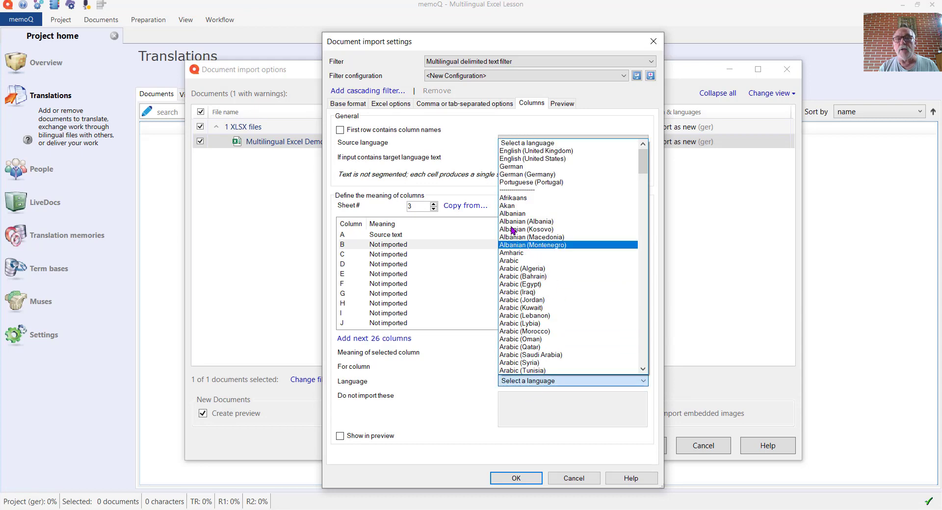
{"action": "left_click", "coordinate": [506, 167]}
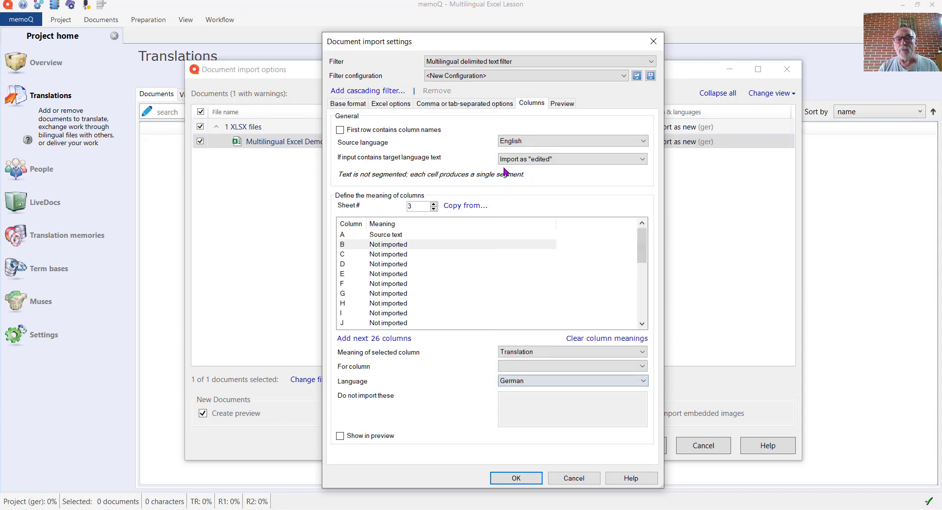
{"action": "left_click", "coordinate": [534, 365]}
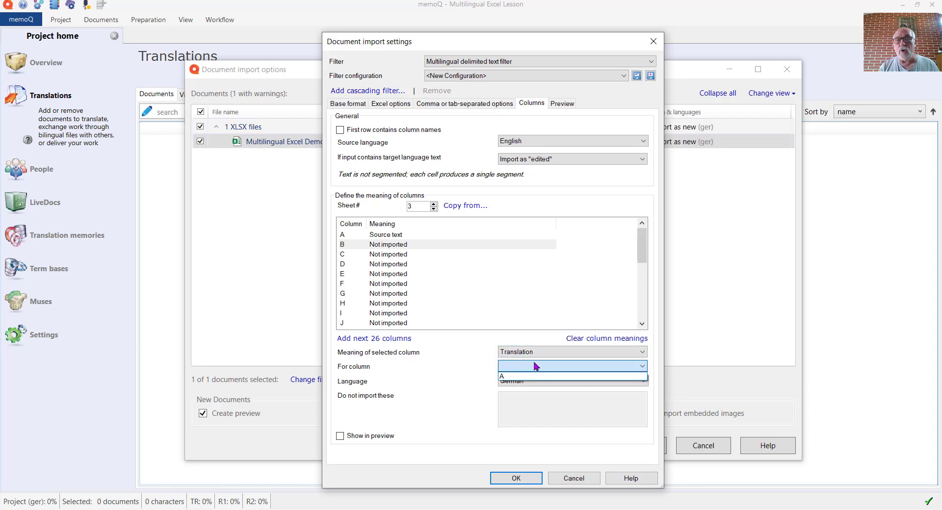
{"action": "left_click", "coordinate": [527, 377]}
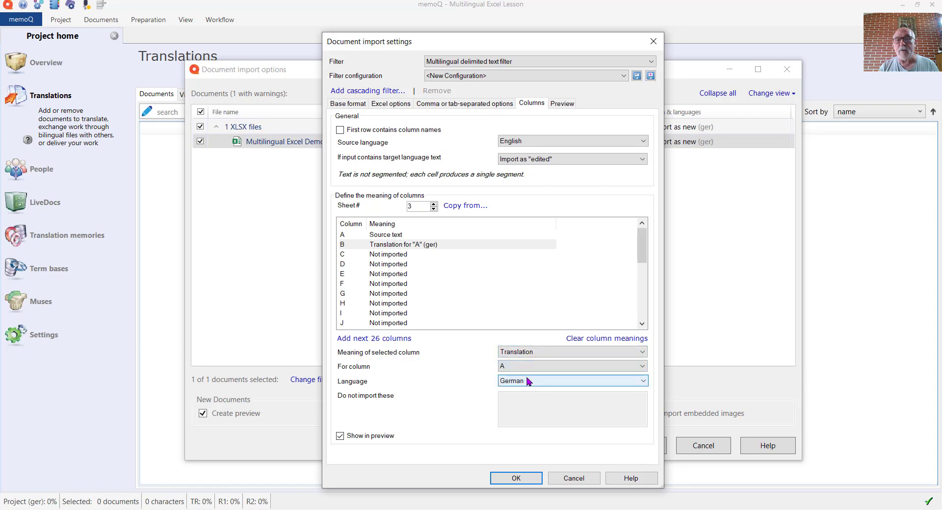
Copy the column definitions from sheet 1 to sheet 4
{"action": "left_click", "coordinate": [434, 204]}
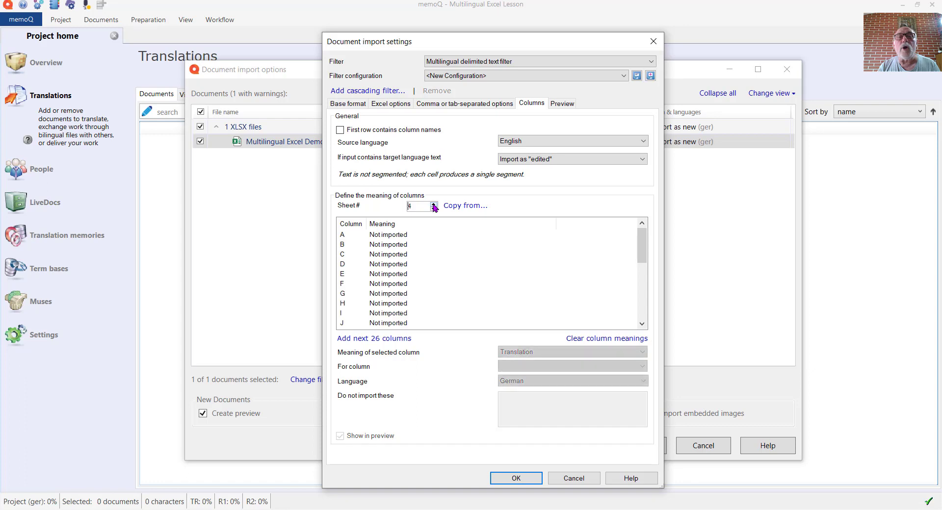
{"action": "left_click", "coordinate": [462, 206]}
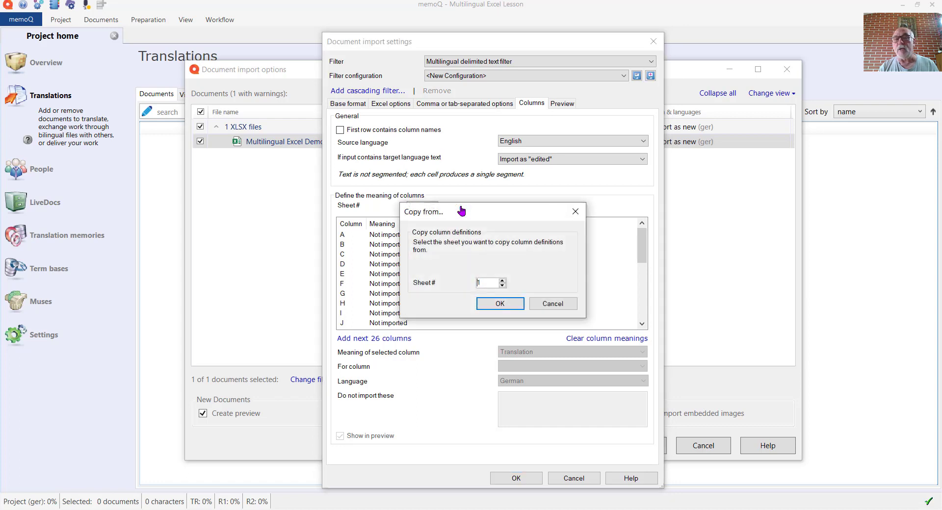
{"action": "left_click", "coordinate": [500, 304]}
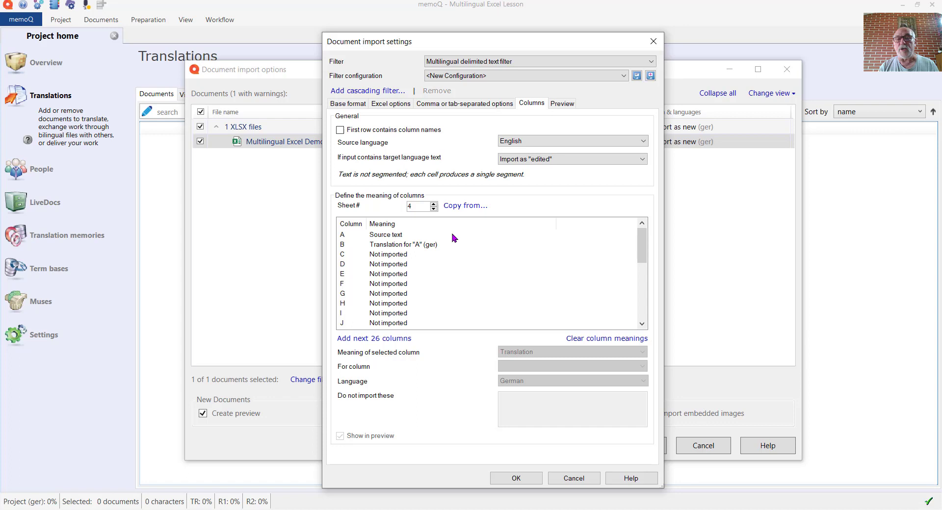
Accept the custom filter settings and import Multilingual Excel Demo.xlsx into the project
{"action": "left_click", "coordinate": [507, 475]}
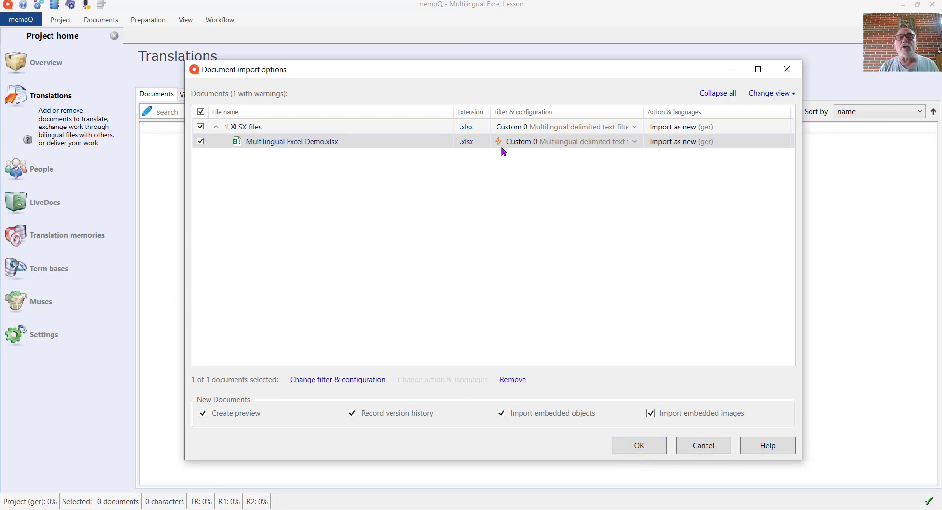
{"action": "mouse_move", "coordinate": [499, 145]}
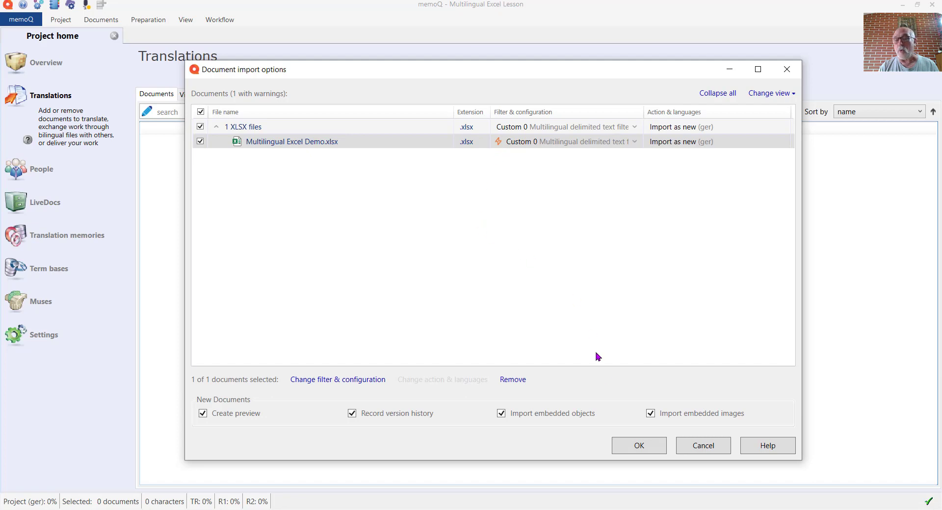
{"action": "left_click", "coordinate": [627, 441]}
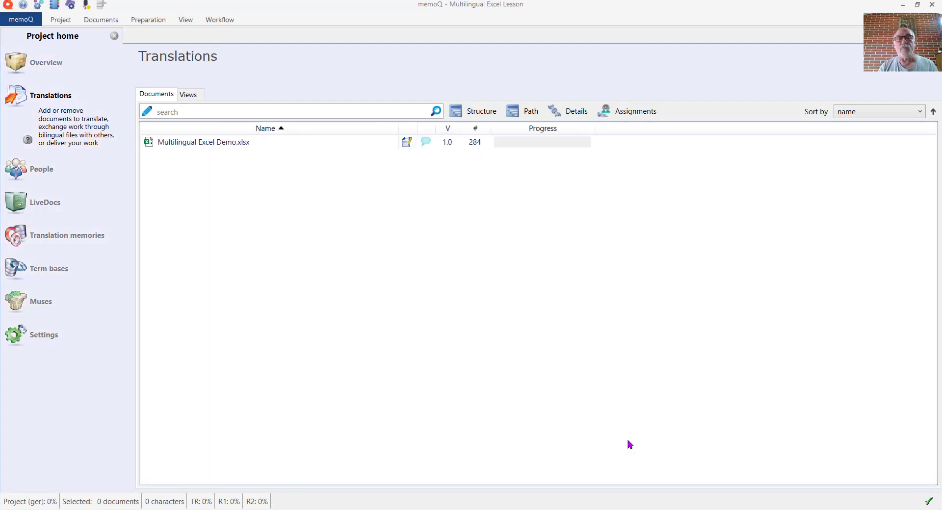
Open the imported Multilingual Excel Demo.xlsx for translation and go to the target cell of the "English" heading in segment 6
{"action": "left_click", "coordinate": [199, 142]}
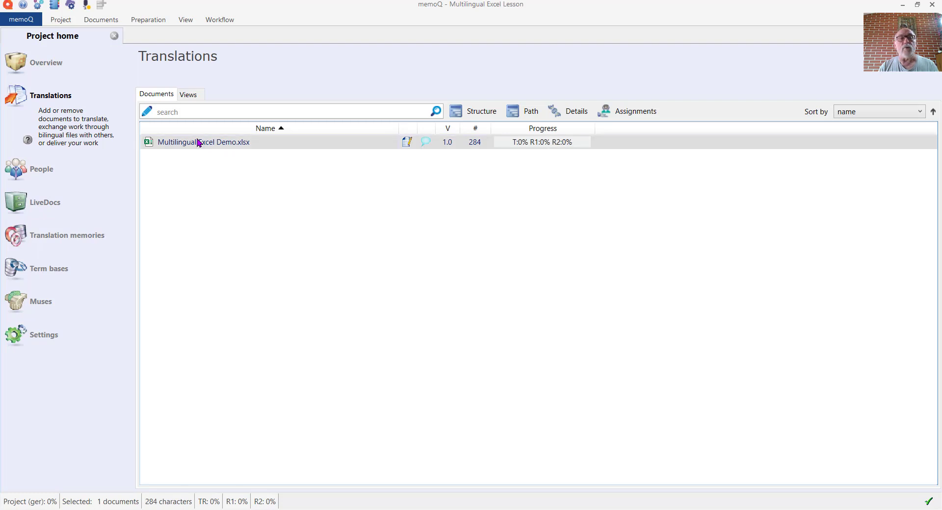
{"action": "double_click", "coordinate": [198, 143]}
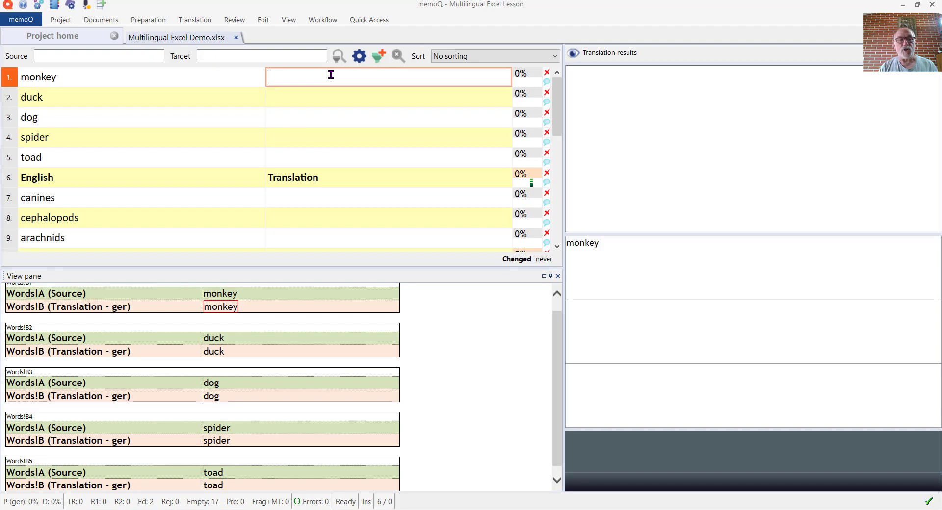
{"action": "left_click", "coordinate": [333, 178]}
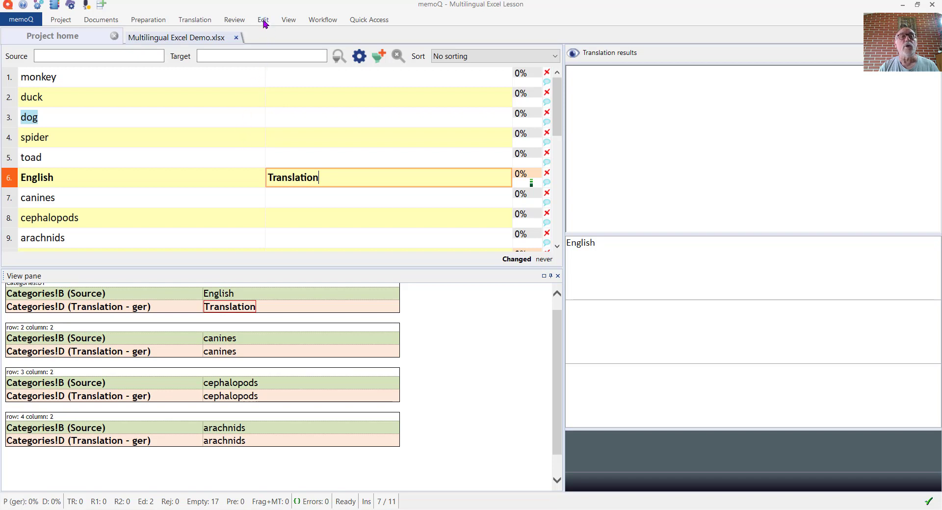
Lock segment 6, the "English" / "Translation" heading row
{"action": "mouse_move", "coordinate": [547, 176]}
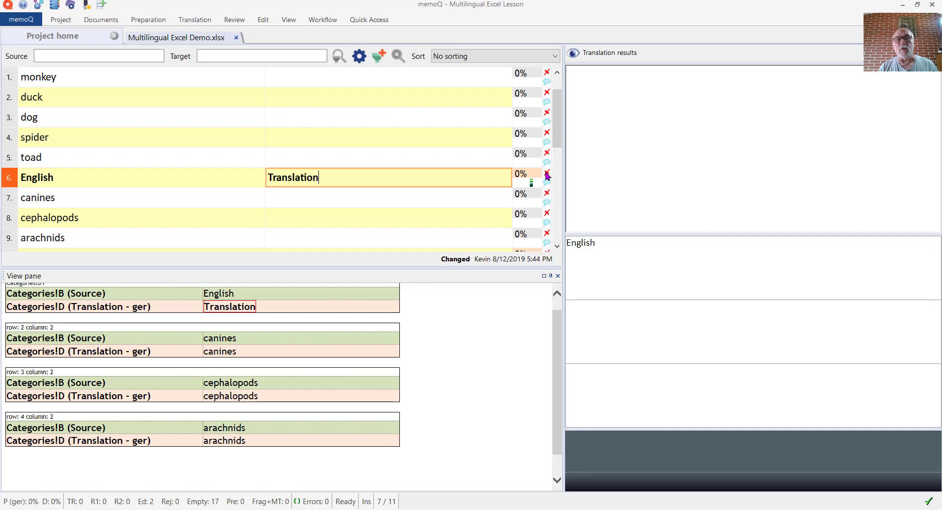
{"action": "double_click", "coordinate": [547, 175]}
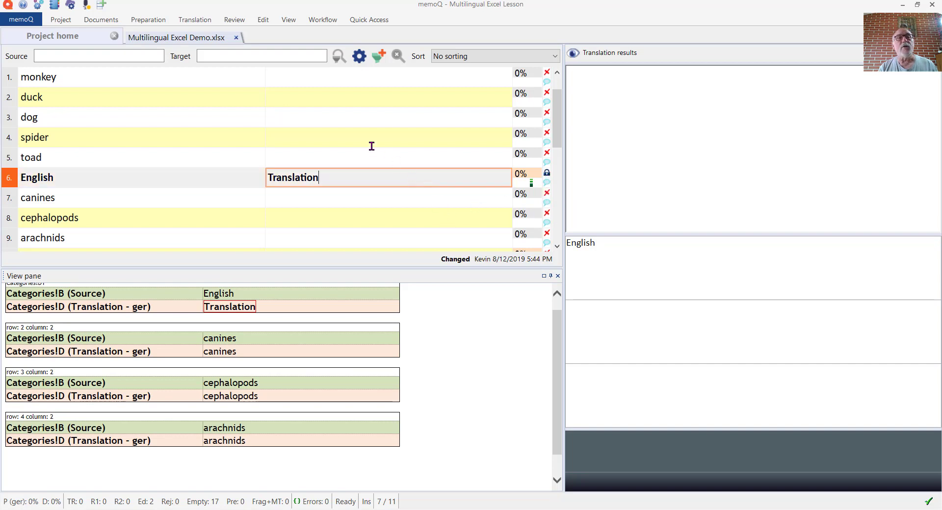
Review the bulk Lock/Unlock Segments options for scope, action and row types, and leave them without applying anything
{"action": "left_click", "coordinate": [151, 21]}
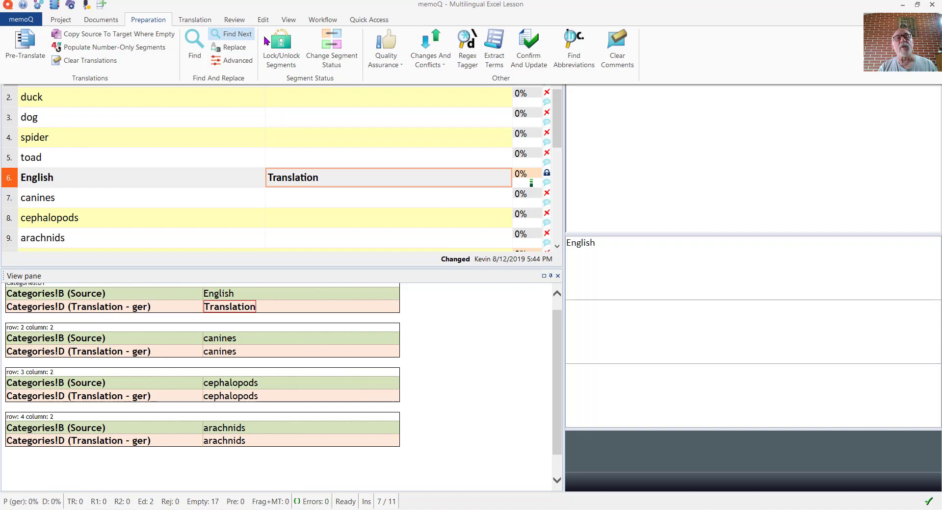
{"action": "left_click", "coordinate": [281, 47]}
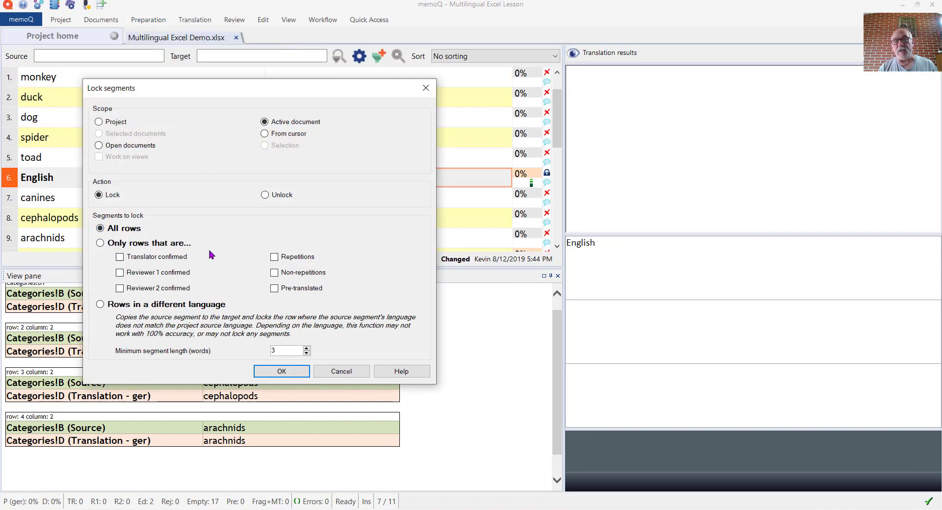
{"action": "left_click", "coordinate": [362, 371]}
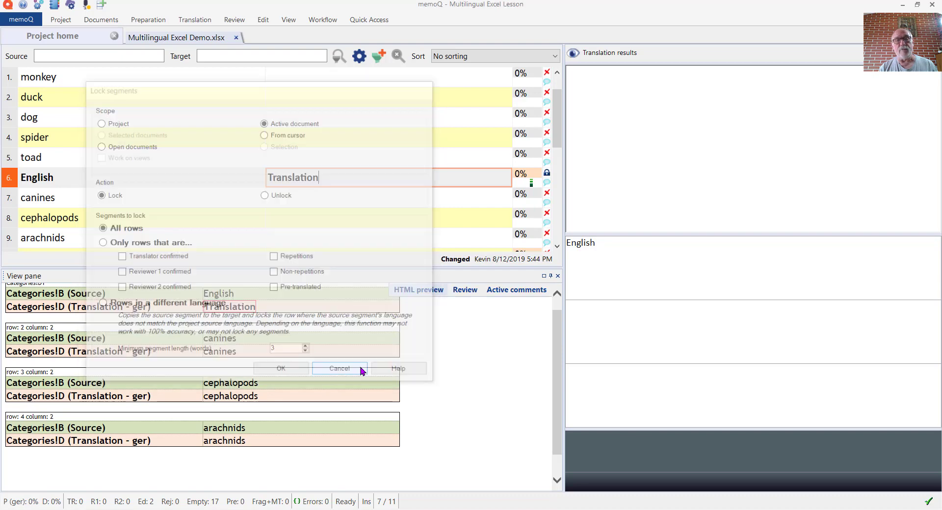
Lock segment 10, the "English" / "German" heading row
{"action": "left_click", "coordinate": [558, 247]}
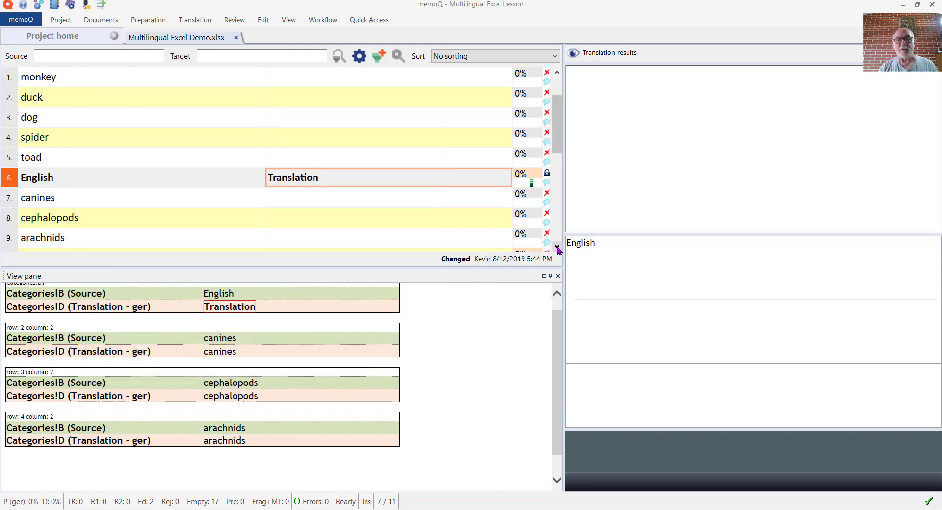
{"action": "left_click", "coordinate": [558, 247]}
{"action": "left_click", "coordinate": [558, 247]}
{"action": "left_click", "coordinate": [558, 247]}
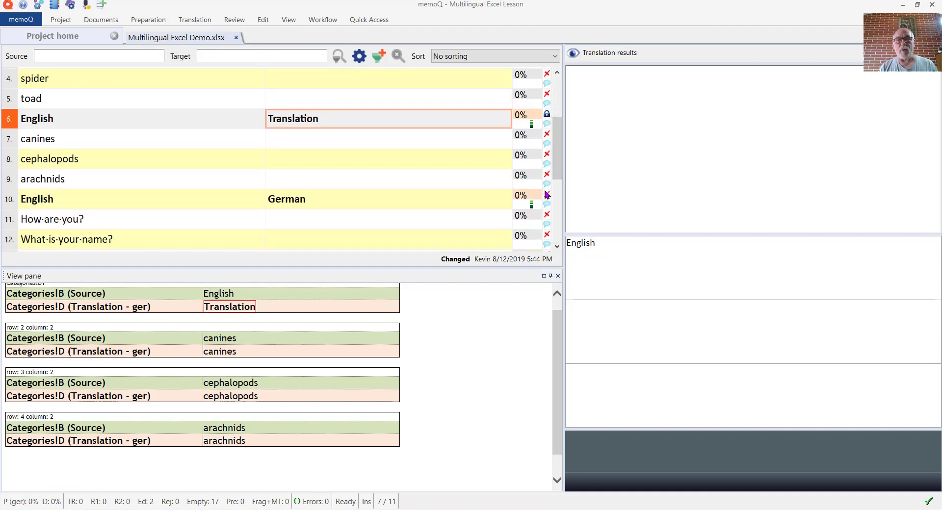
{"action": "double_click", "coordinate": [547, 195]}
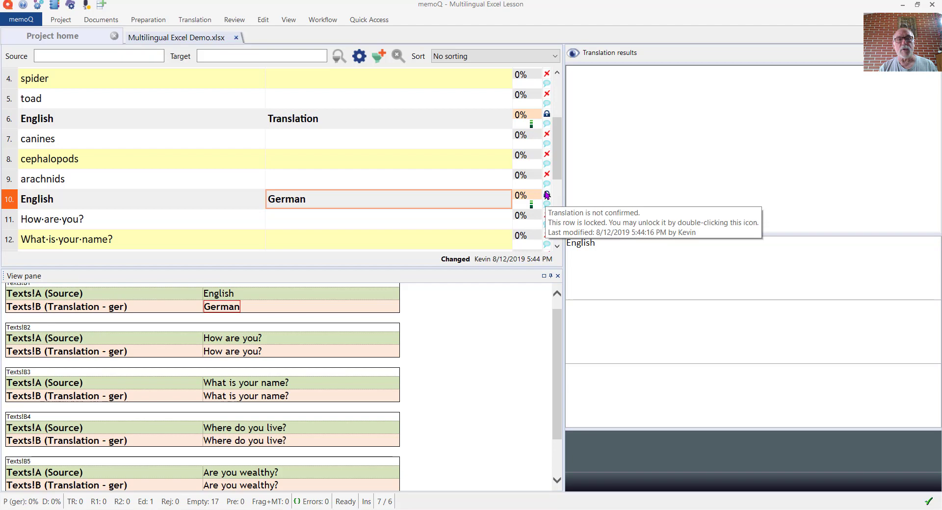
Examine the remaining segments down to segment 19 for further heading rows that need locking
{"action": "left_click", "coordinate": [558, 247]}
{"action": "left_click", "coordinate": [558, 247]}
{"action": "left_click", "coordinate": [558, 246]}
{"action": "left_click", "coordinate": [558, 246]}
{"action": "left_click", "coordinate": [558, 247]}
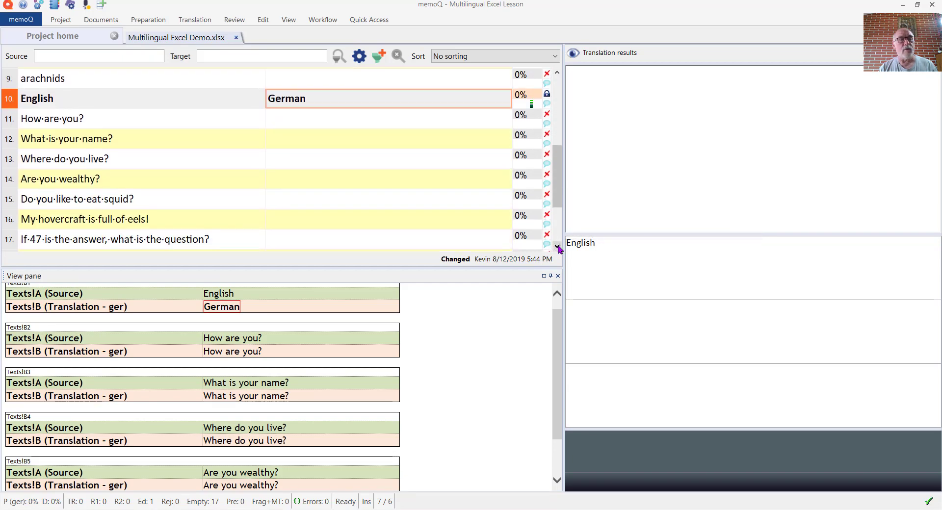
{"action": "left_click", "coordinate": [558, 247]}
{"action": "left_click", "coordinate": [558, 247]}
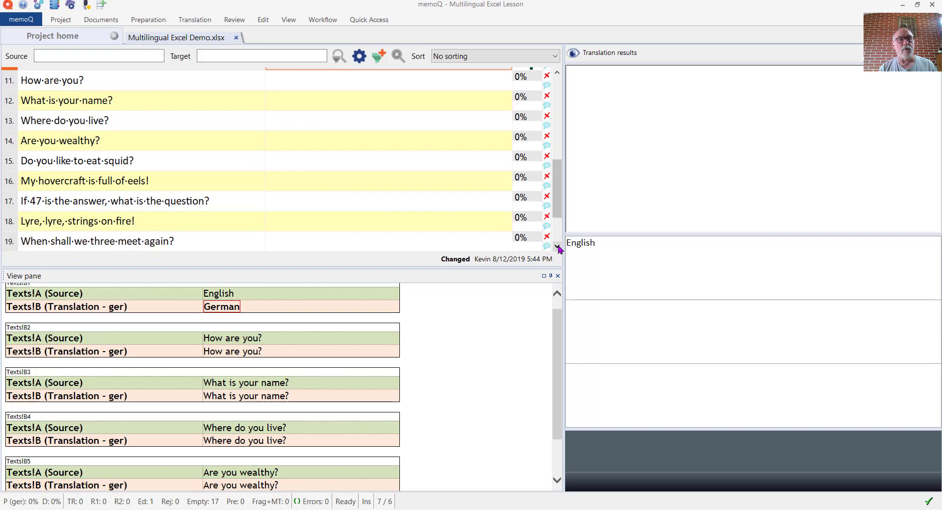
{"action": "left_click", "coordinate": [558, 246]}
{"action": "left_click", "coordinate": [558, 247]}
{"action": "left_click", "coordinate": [558, 247]}
{"action": "left_click", "coordinate": [558, 247]}
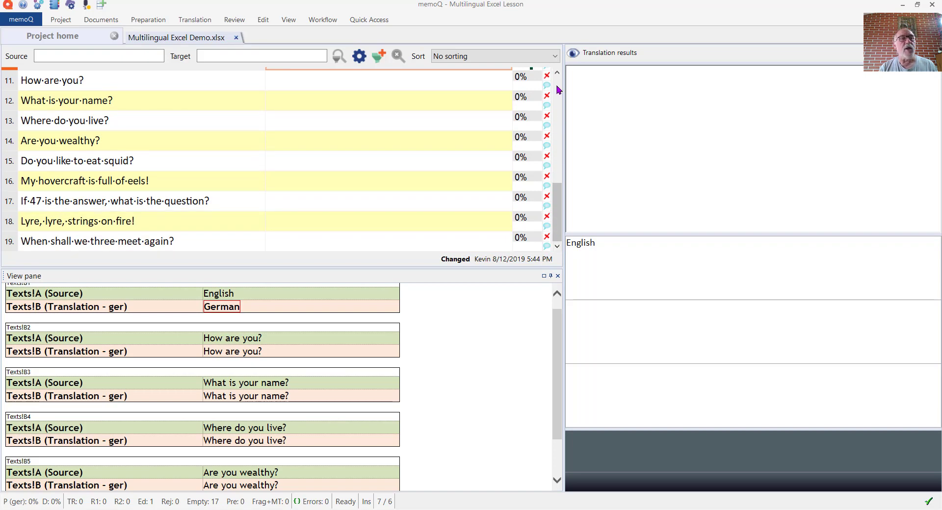
{"action": "scroll", "coordinate": [559, 90], "scroll_direction": "up", "scroll_amount": 2}
{"action": "scroll", "coordinate": [558, 90], "scroll_direction": "up", "scroll_amount": 2}
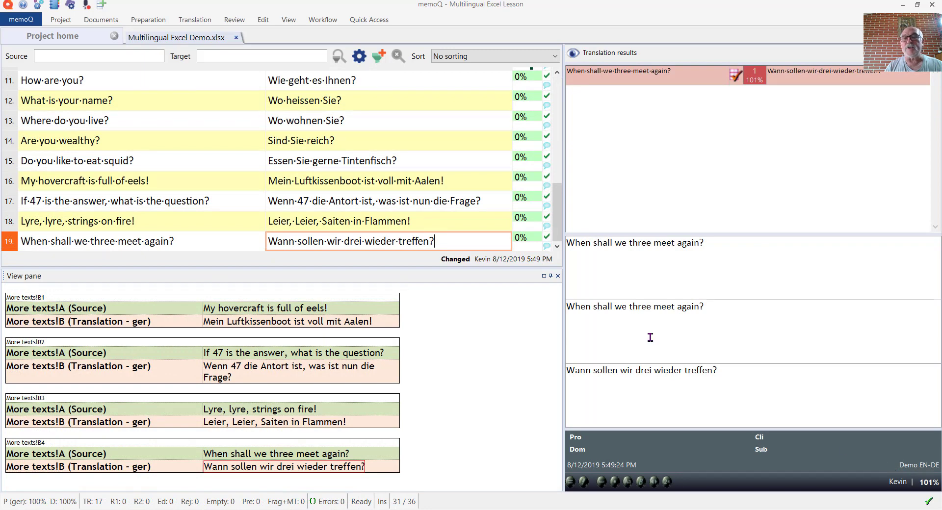
Export the translated document to its stored path
{"action": "left_click", "coordinate": [106, 22]}
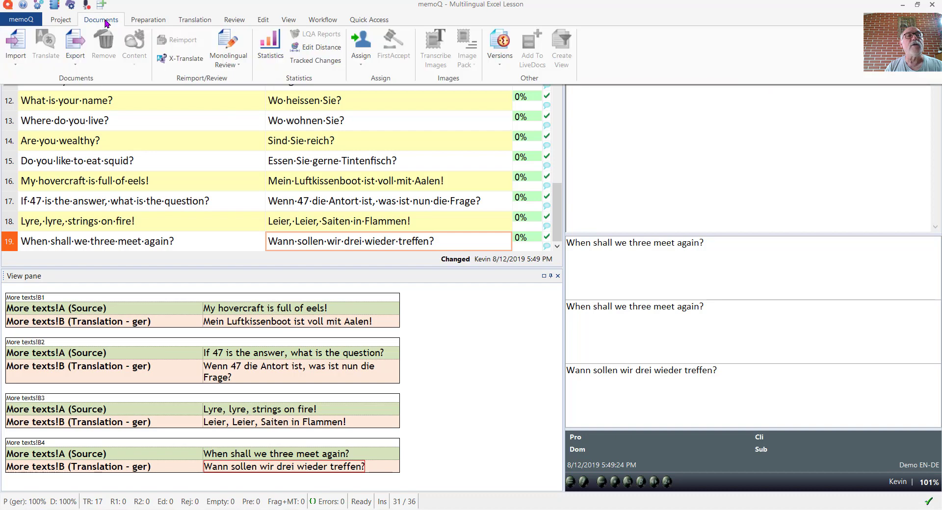
{"action": "left_click", "coordinate": [76, 64]}
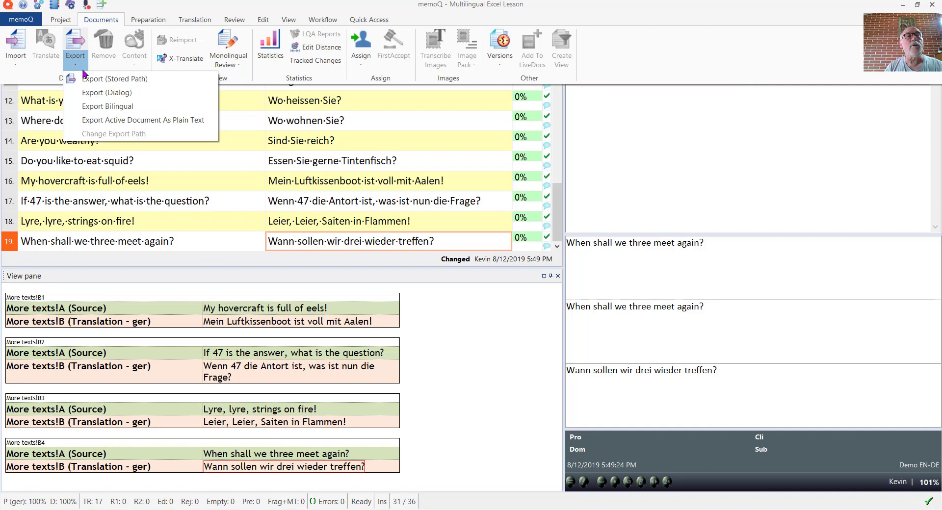
{"action": "left_click", "coordinate": [90, 81]}
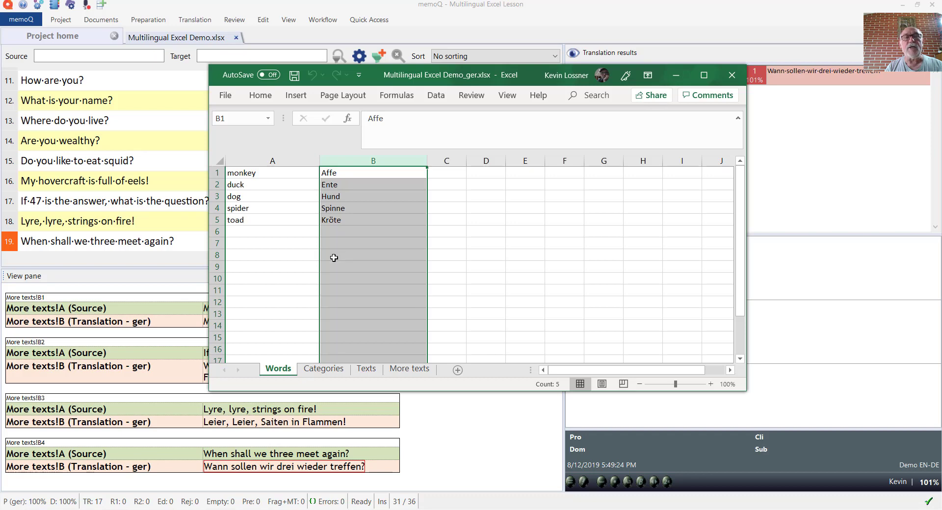
In Excel, show all languages in the Language column filter on the Categories sheet of Multilingual Excel Demo_ger.xlsx
{"action": "left_click", "coordinate": [323, 369]}
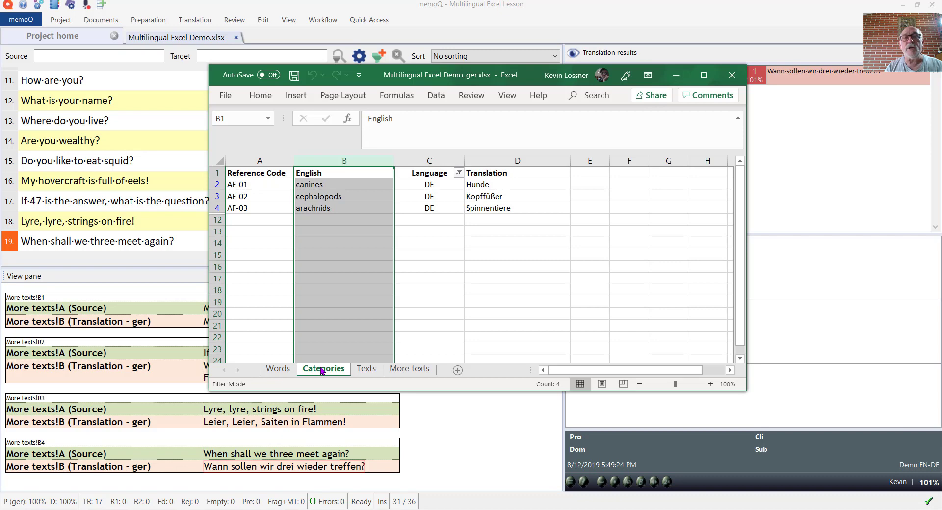
{"action": "left_click", "coordinate": [459, 174]}
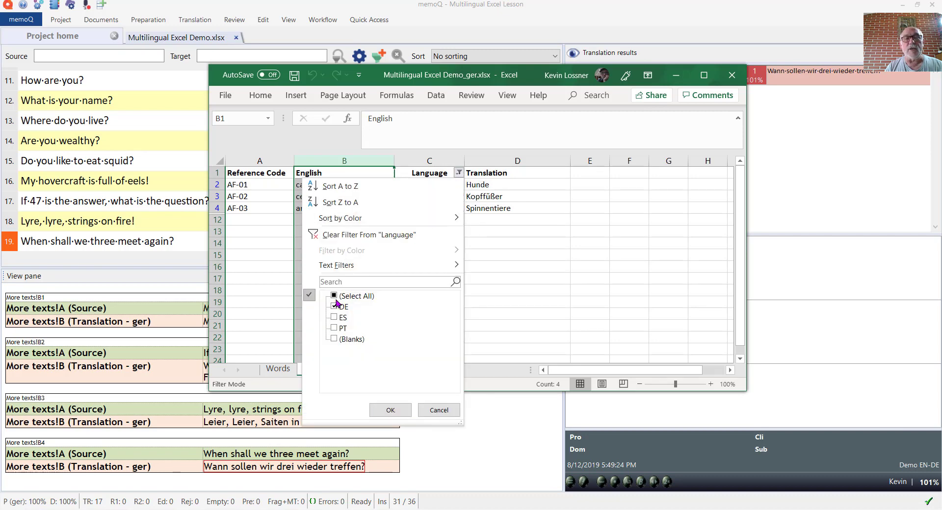
{"action": "left_click", "coordinate": [335, 297]}
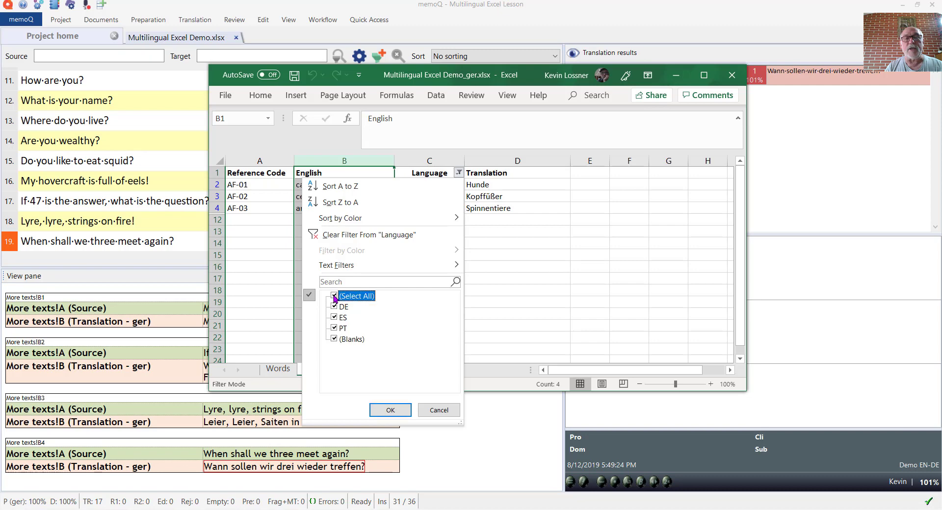
{"action": "left_click", "coordinate": [385, 411]}
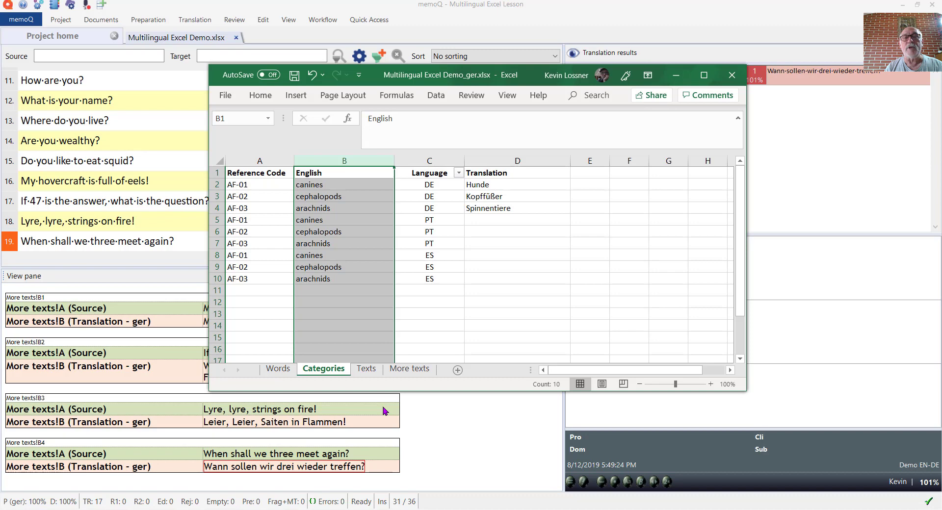
Check the German translations on the Texts and More texts sheets of the exported workbook
{"action": "left_click", "coordinate": [366, 369]}
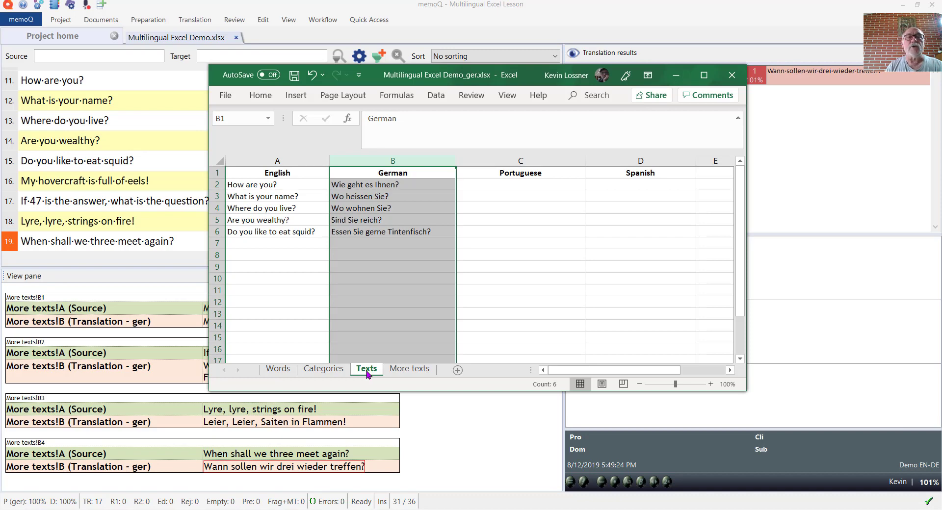
{"action": "left_click", "coordinate": [395, 371]}
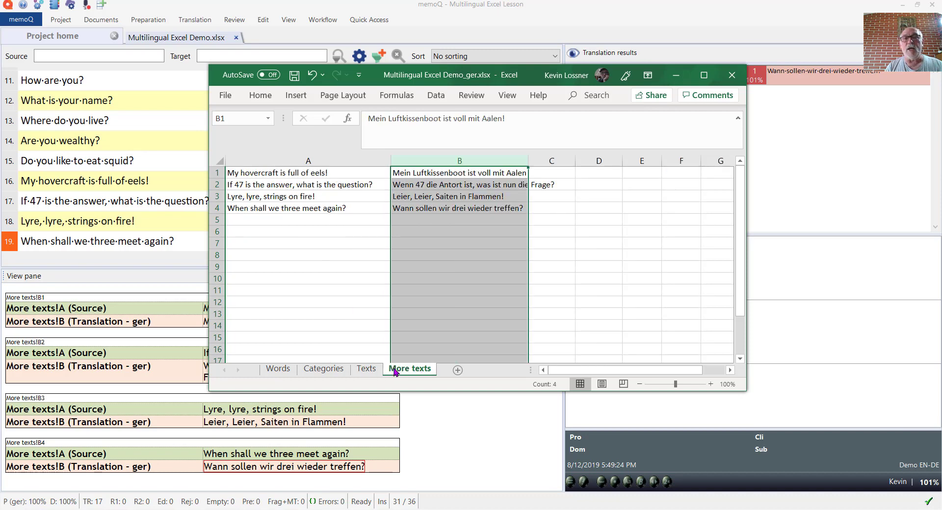